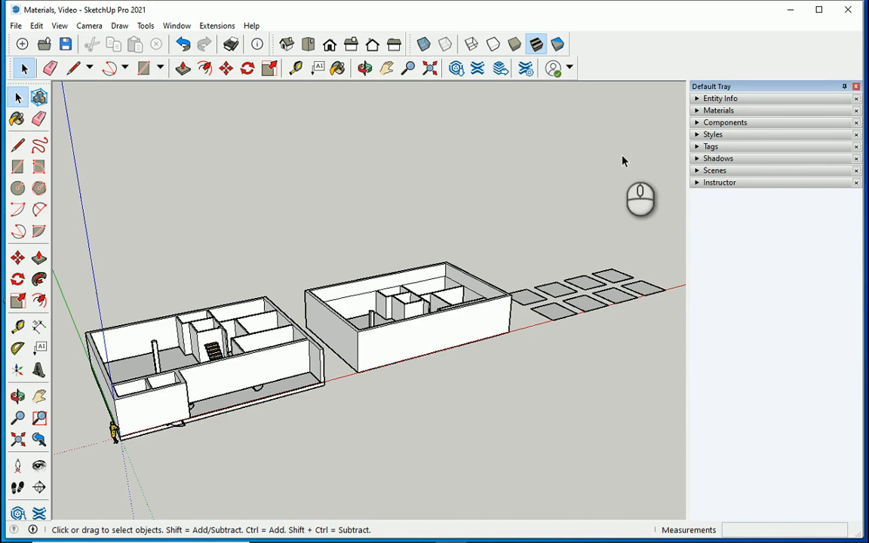
Step: Close the Default Tray and show it again
click(855, 86)
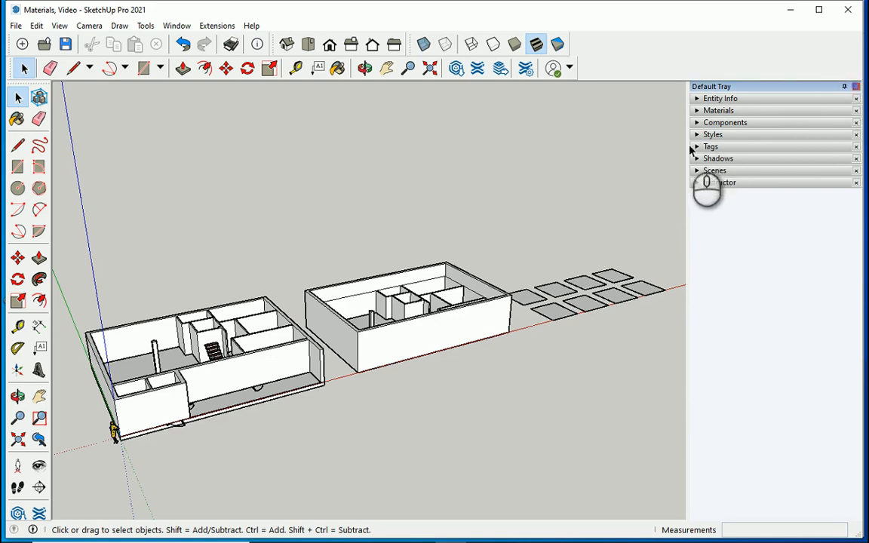
click(175, 25)
mouse_move(193, 40)
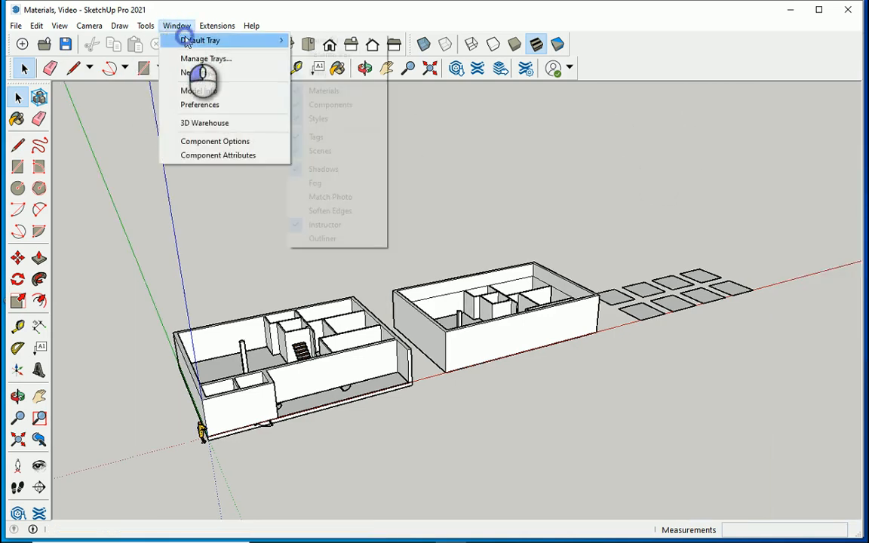
click(374, 40)
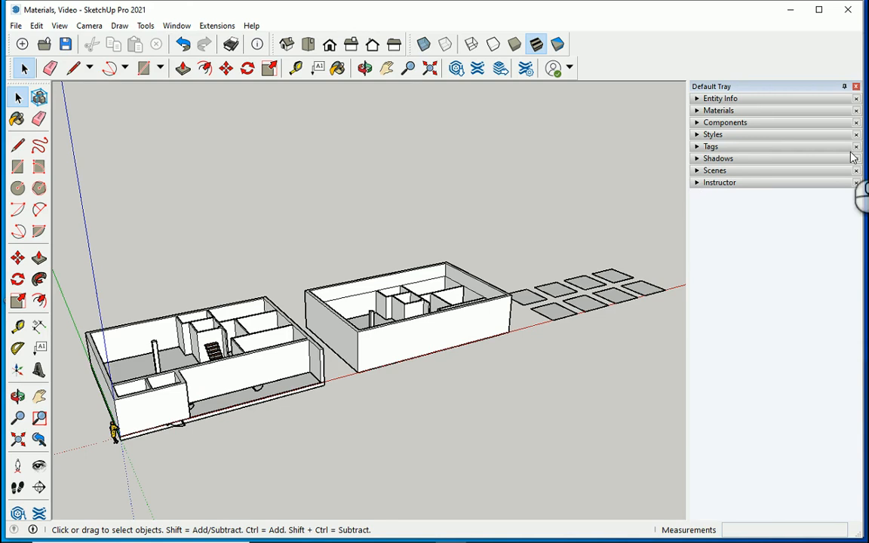
Step: Expand the Materials section and look through its list of material collections, keeping In Model selected
click(696, 110)
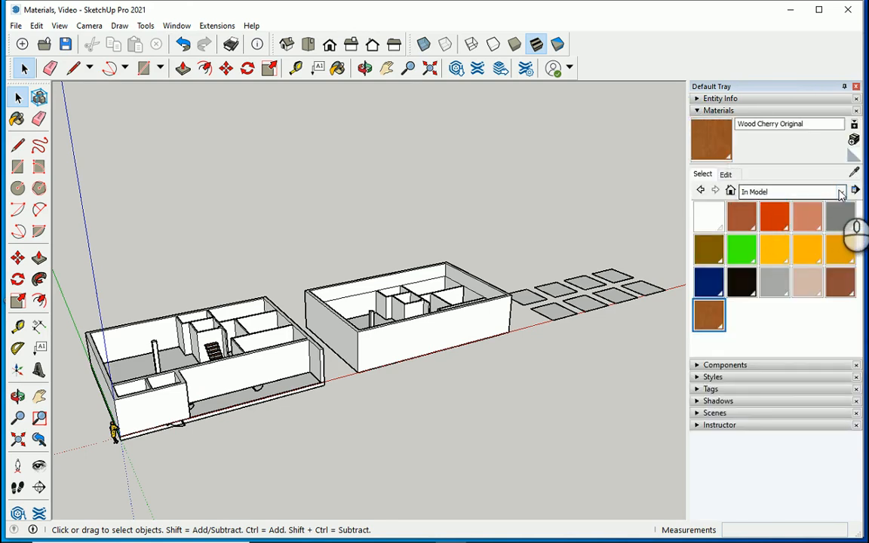
click(840, 192)
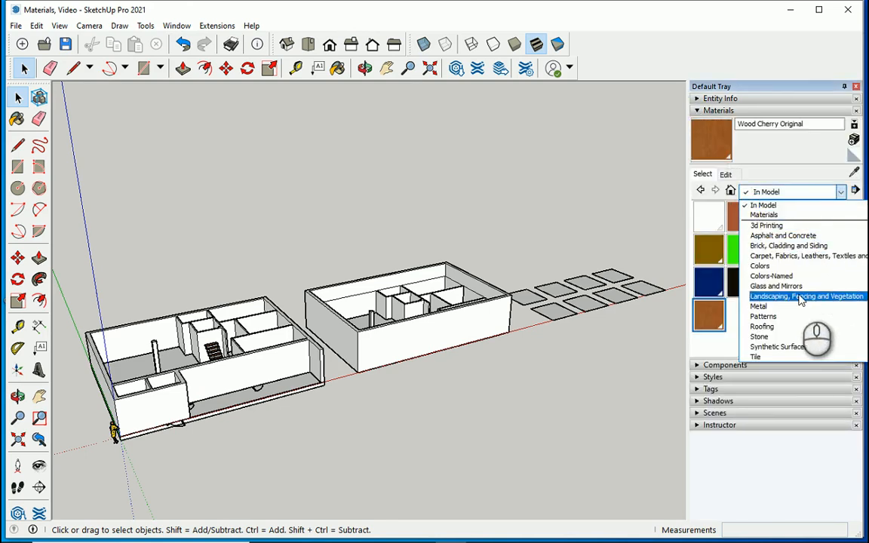
click(784, 205)
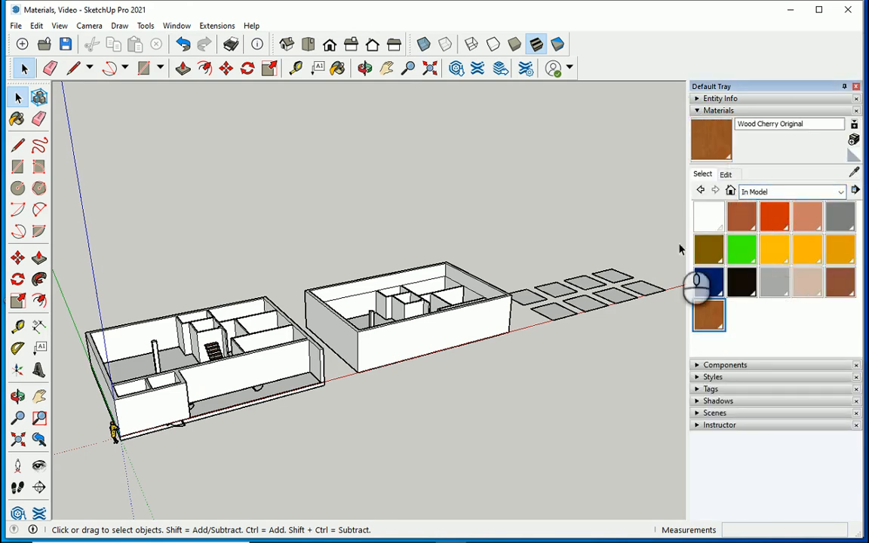
Step: Show the eight sample squares beside the buildings in top view, framed large in the view
scroll(430, 381, down, 5)
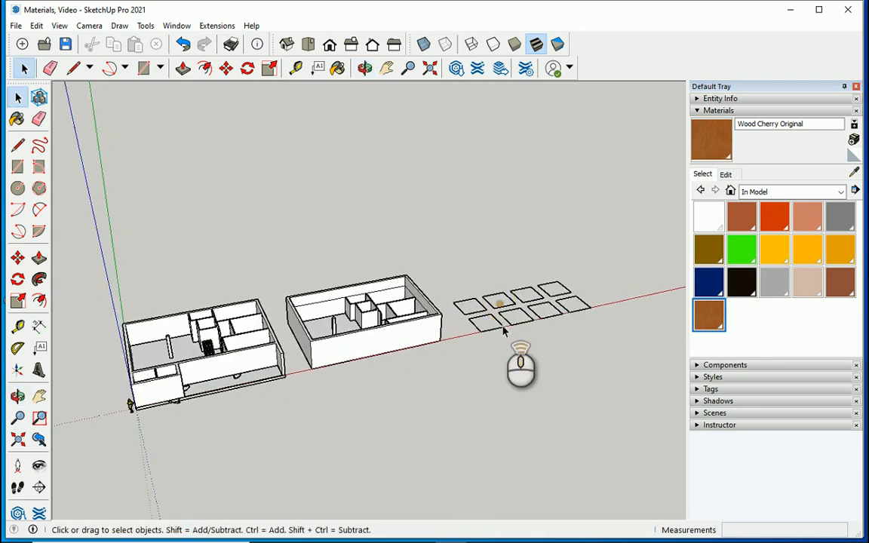
scroll(647, 276, up, 2)
scroll(647, 276, down, 2)
scroll(114, 340, up, 2)
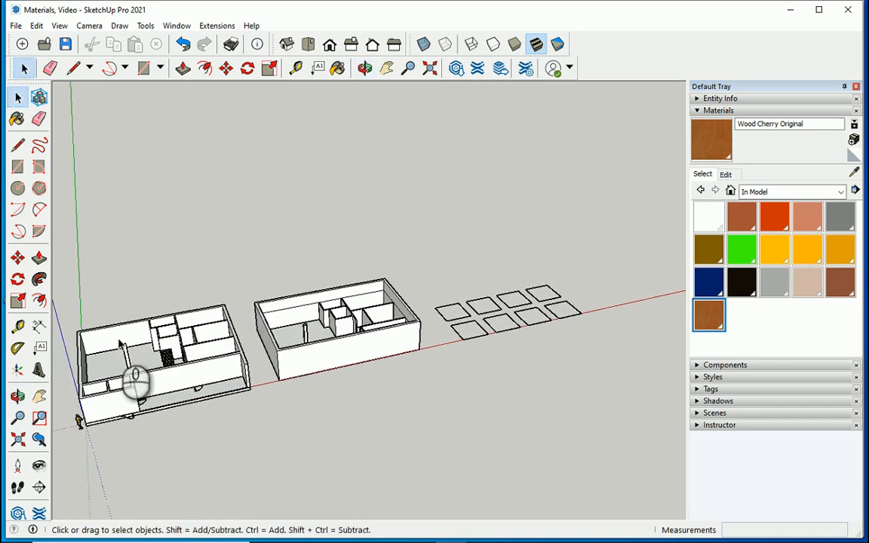
middle_drag(573, 309, 483, 369)
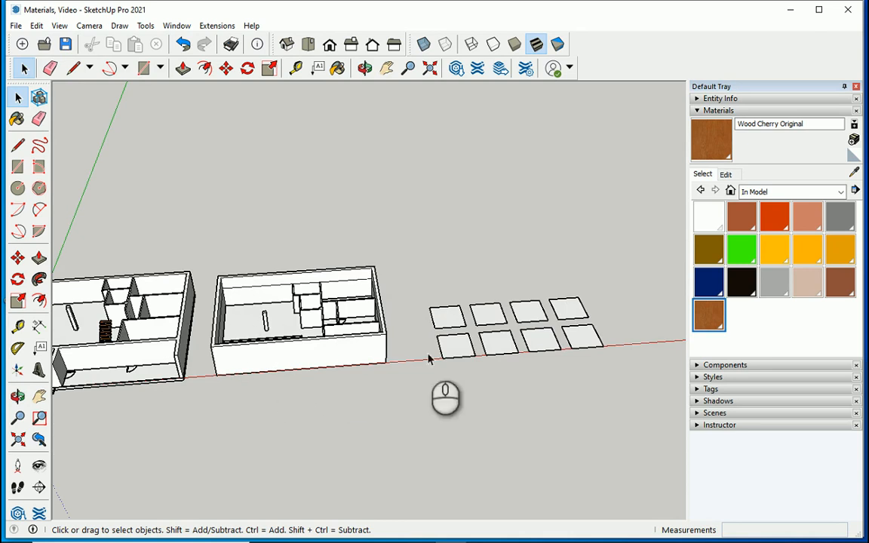
middle_drag(428, 359, 499, 394)
scroll(611, 362, up, 2)
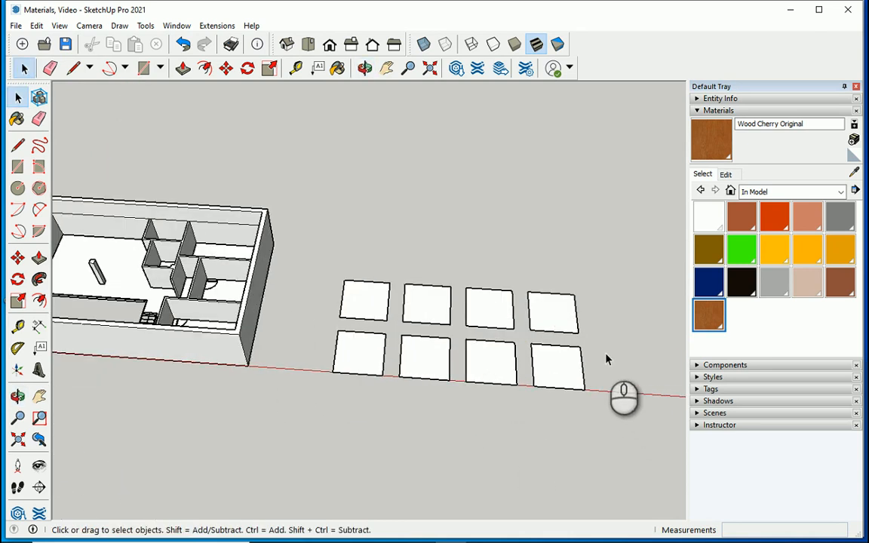
click(308, 44)
scroll(252, 332, down, 1)
scroll(504, 323, up, 5)
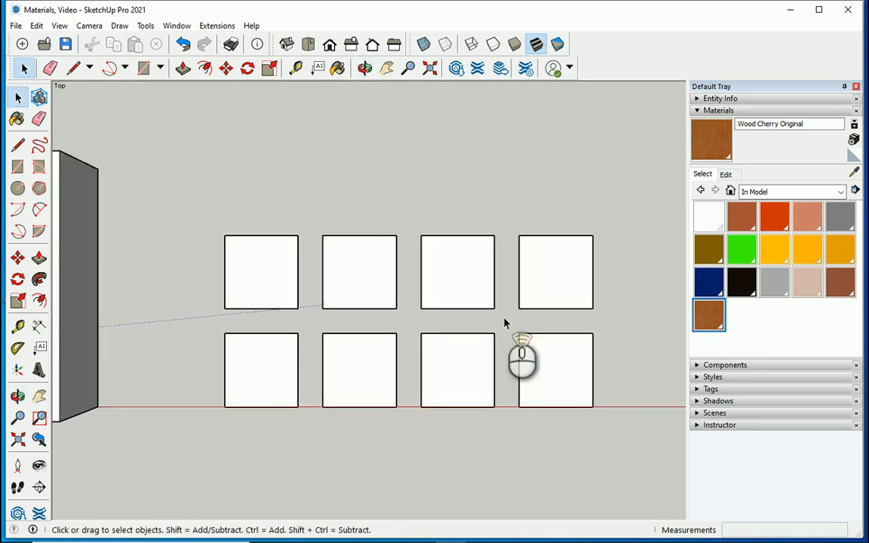
scroll(520, 320, up, 2)
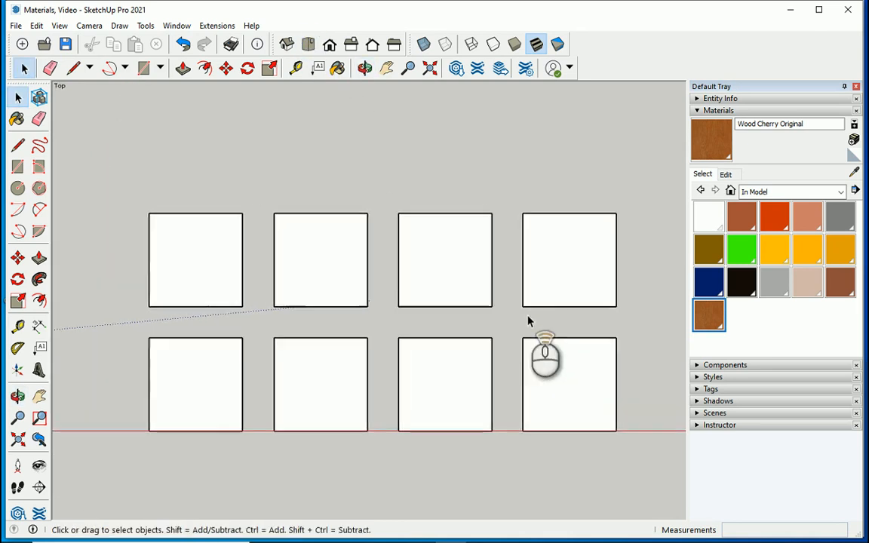
Step: Display the Tile material collection and enlarge the Materials section and tray so that all tile swatches fit
click(838, 193)
click(762, 353)
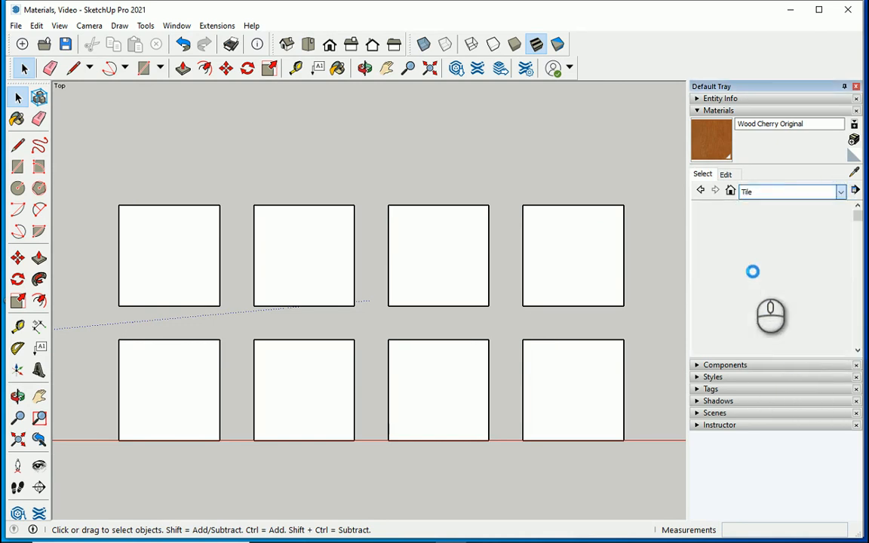
drag(769, 355, 772, 505)
scroll(779, 379, down, 10)
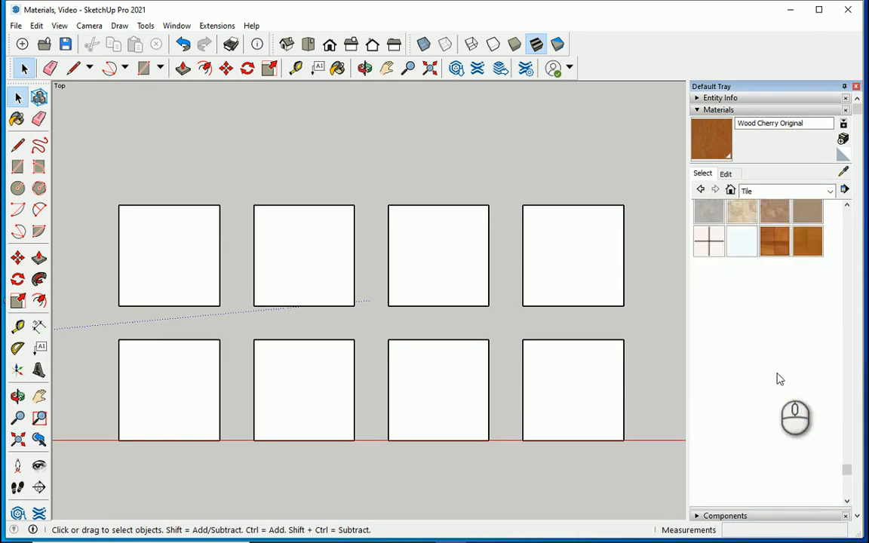
scroll(779, 379, up, 10)
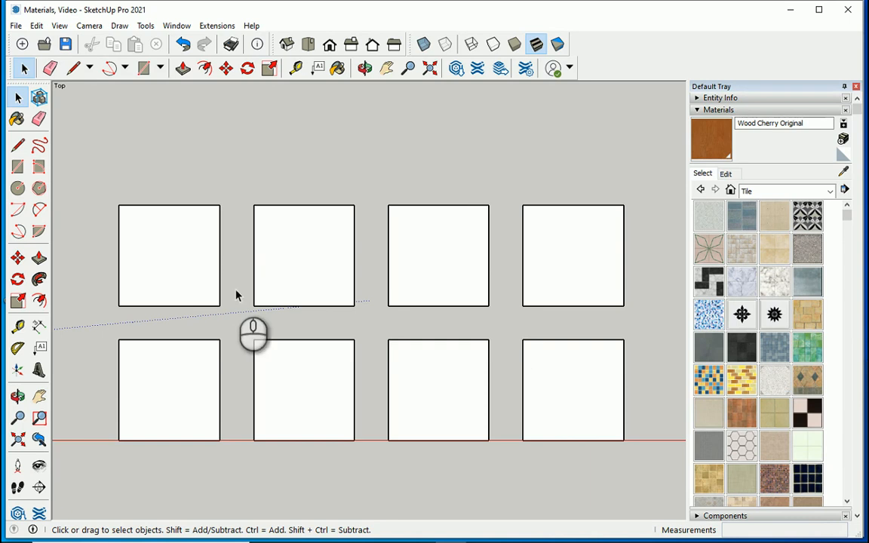
scroll(150, 301, down, 1)
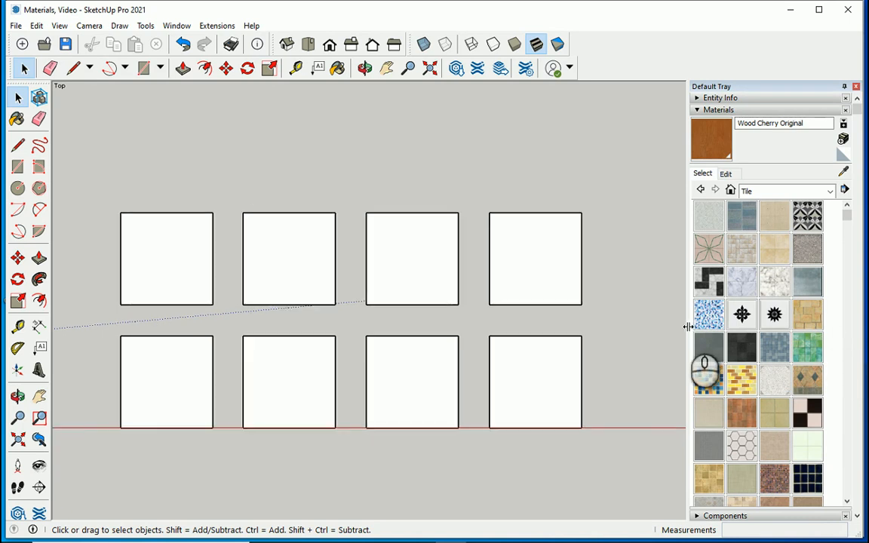
drag(688, 326, 667, 325)
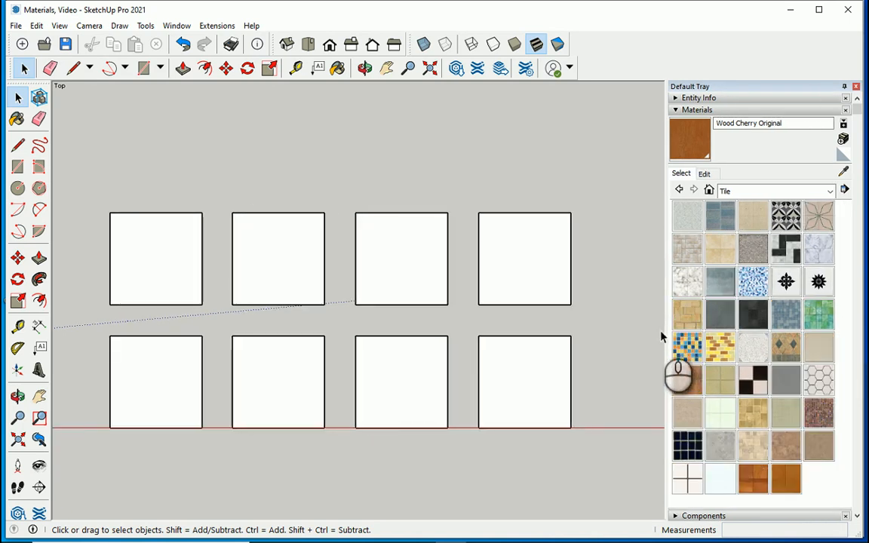
scroll(134, 280, up, 1)
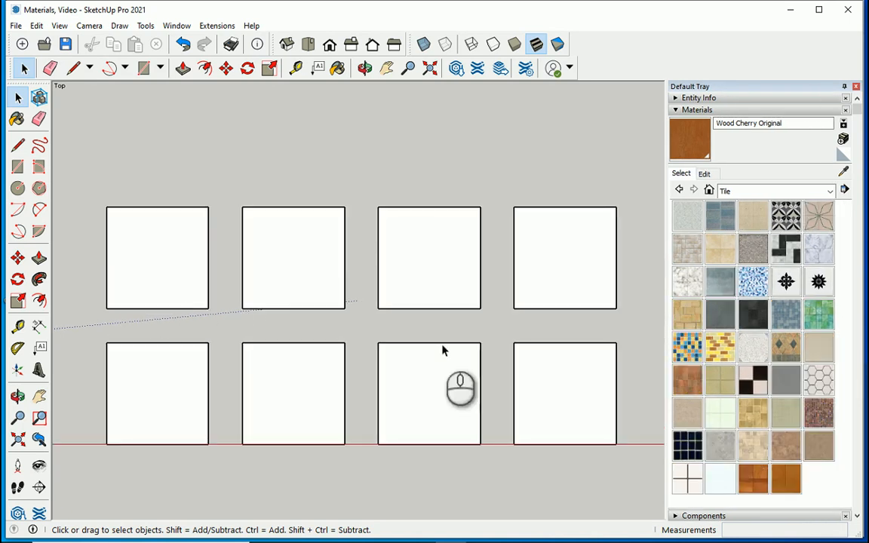
click(471, 541)
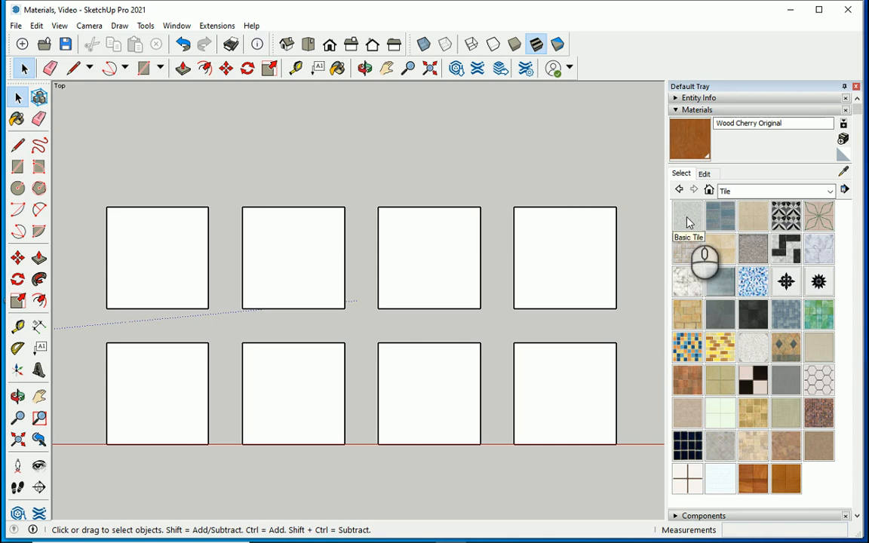
Step: Paint the upper-left sample square with the Tile Hexagon White material and check the pattern up close
click(817, 384)
click(166, 230)
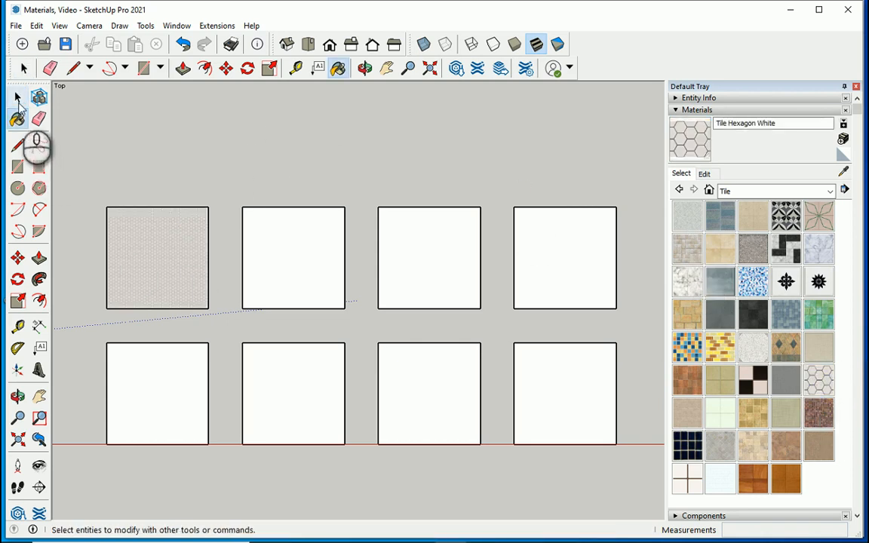
click(18, 98)
scroll(101, 249, up, 6)
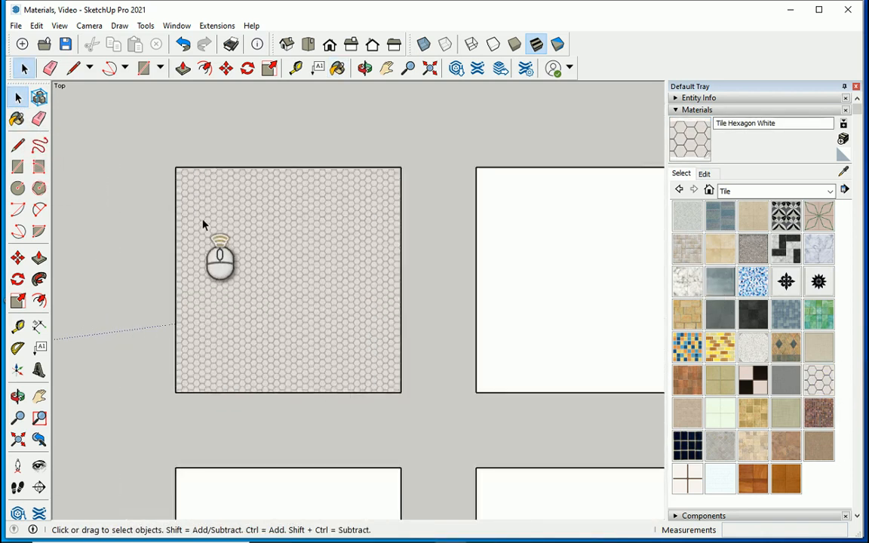
scroll(202, 224, up, 3)
scroll(200, 217, up, 1)
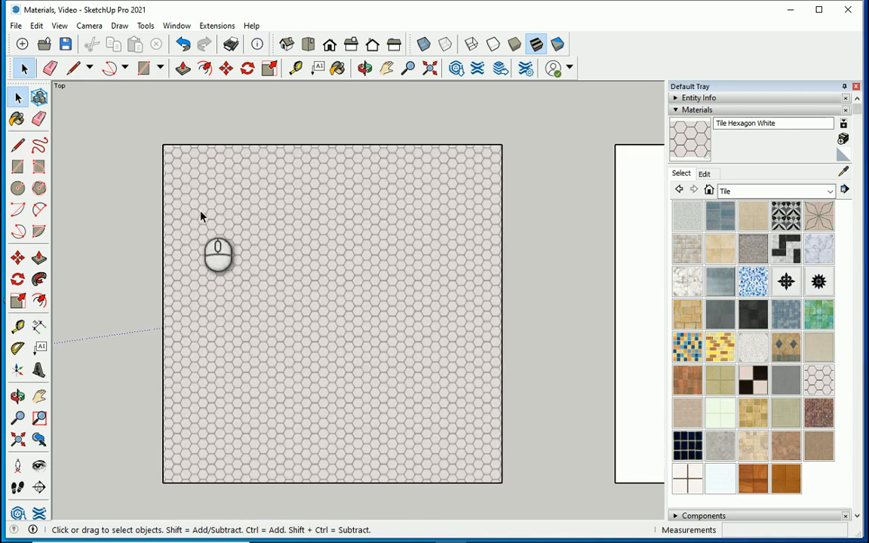
scroll(273, 243, down, 2)
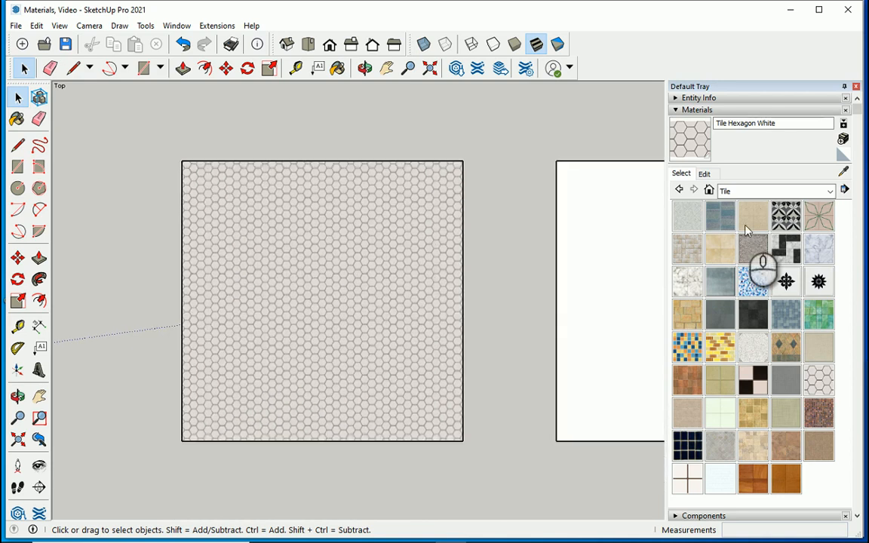
Step: Set the texture width of the Tile Hexagon White material to 1.5 m with its proportions locked
click(703, 173)
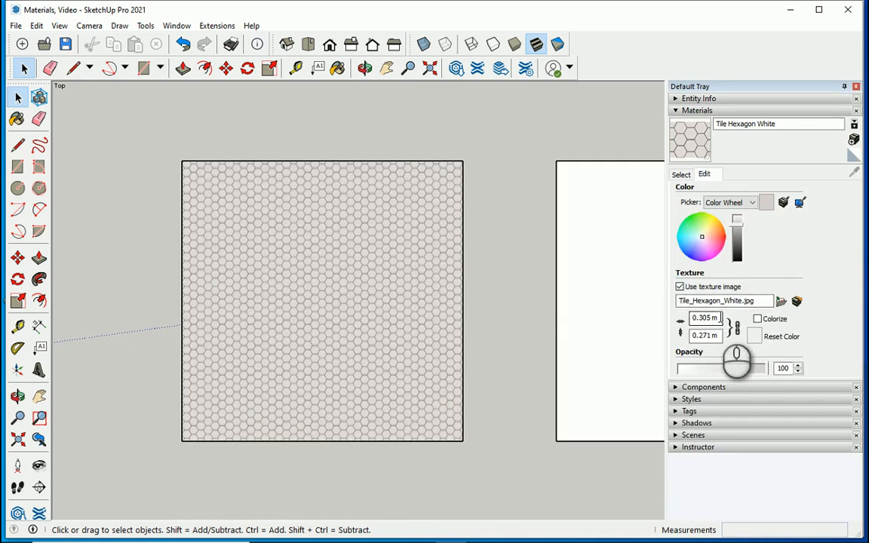
drag(721, 318, 683, 317)
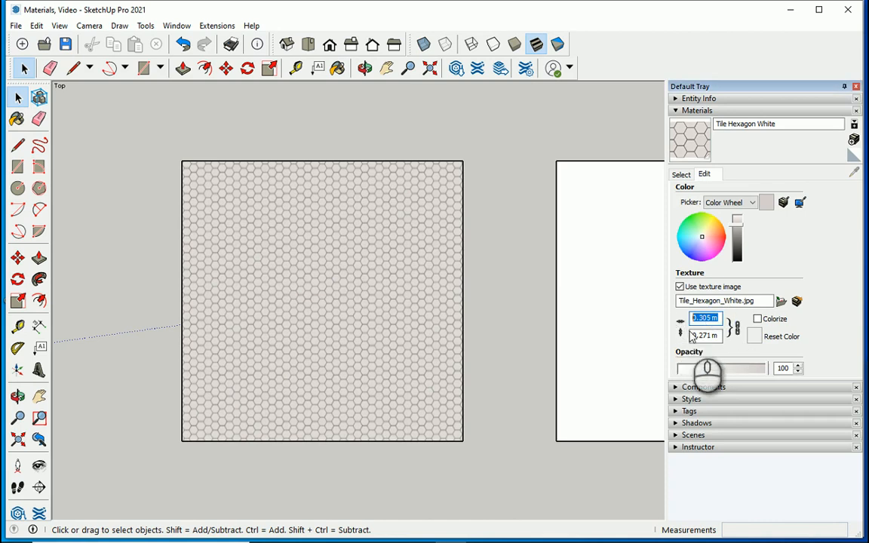
text(1.5)
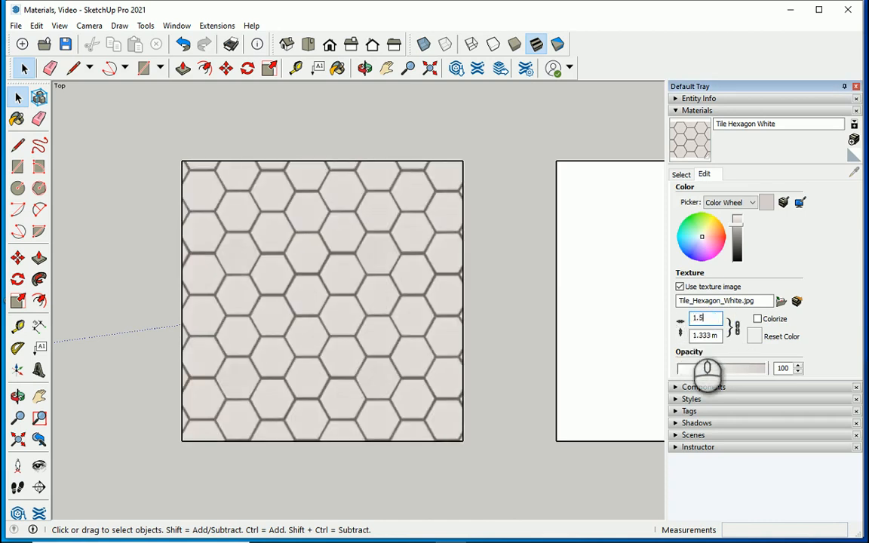
key(Return)
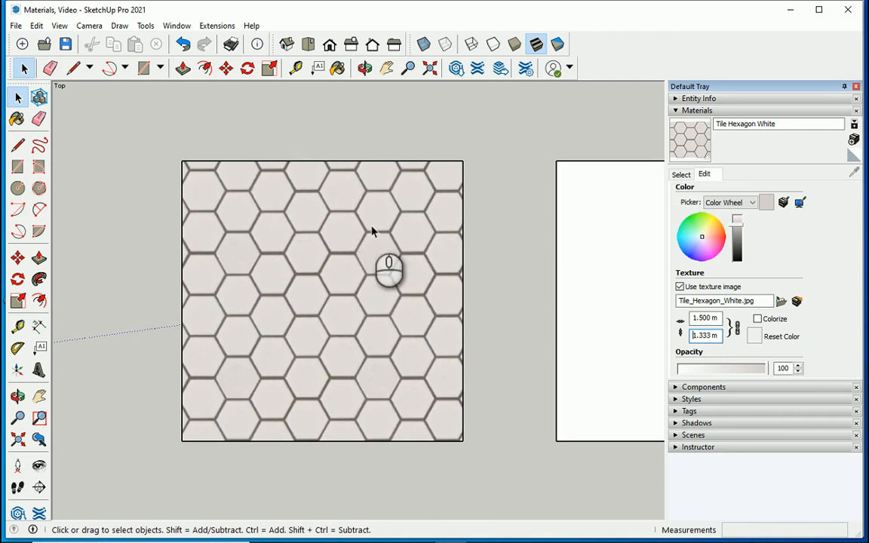
Step: Edit the hexagon texture's position: place the red move pin on the square's upper-right corner and shift the pattern slightly down and left
click(488, 245)
click(325, 246)
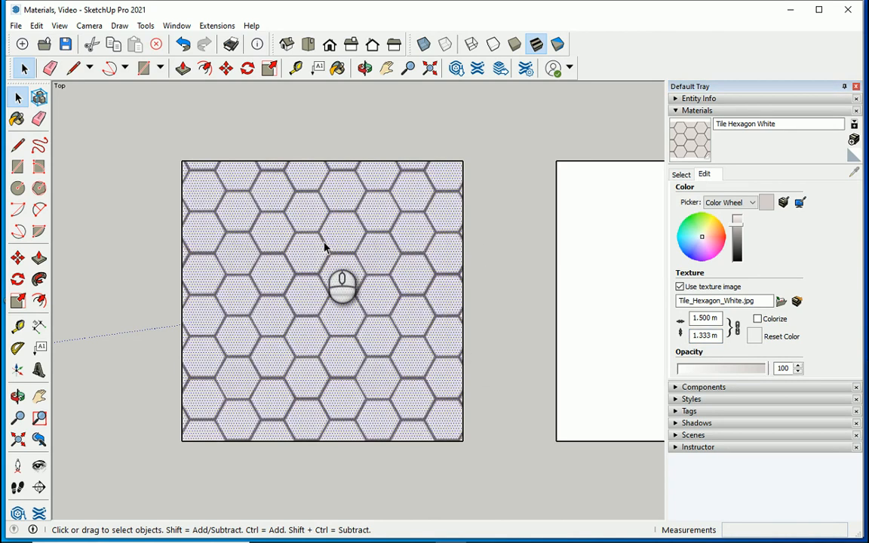
right_click(347, 265)
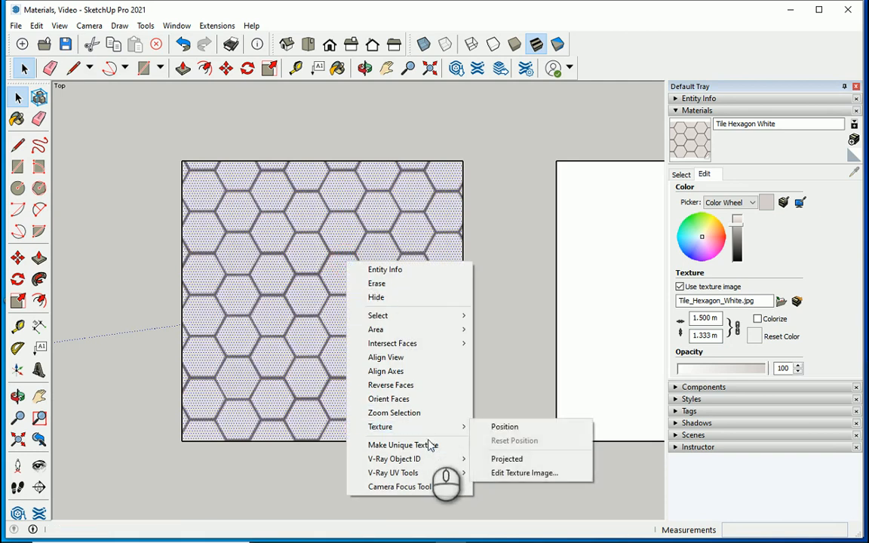
mouse_move(427, 424)
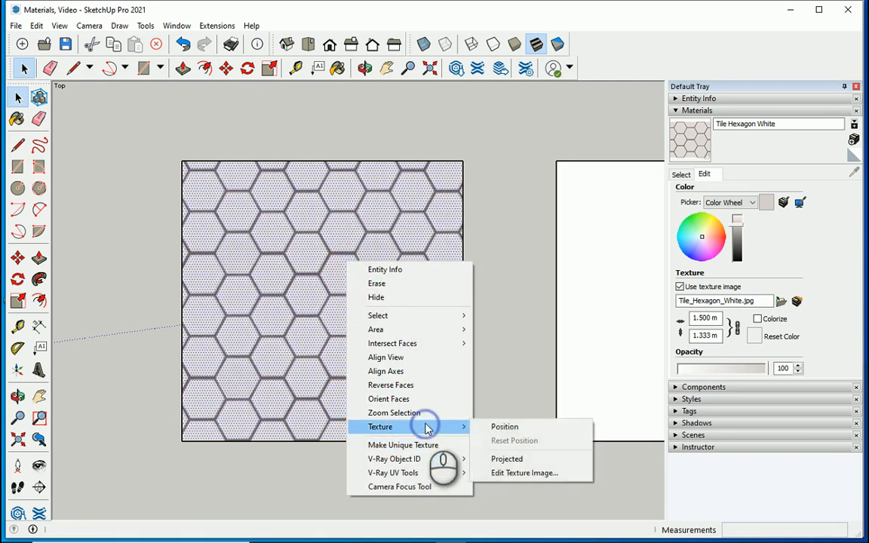
click(501, 425)
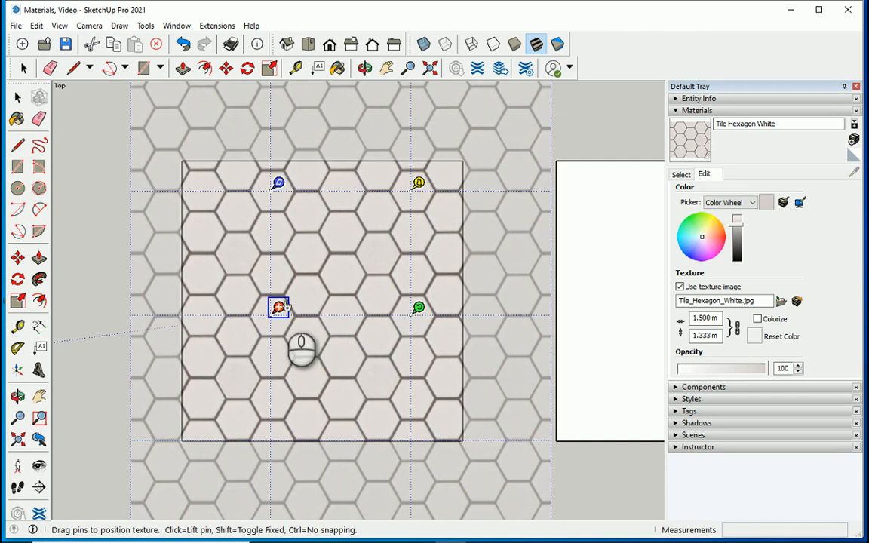
scroll(306, 283, up, 1)
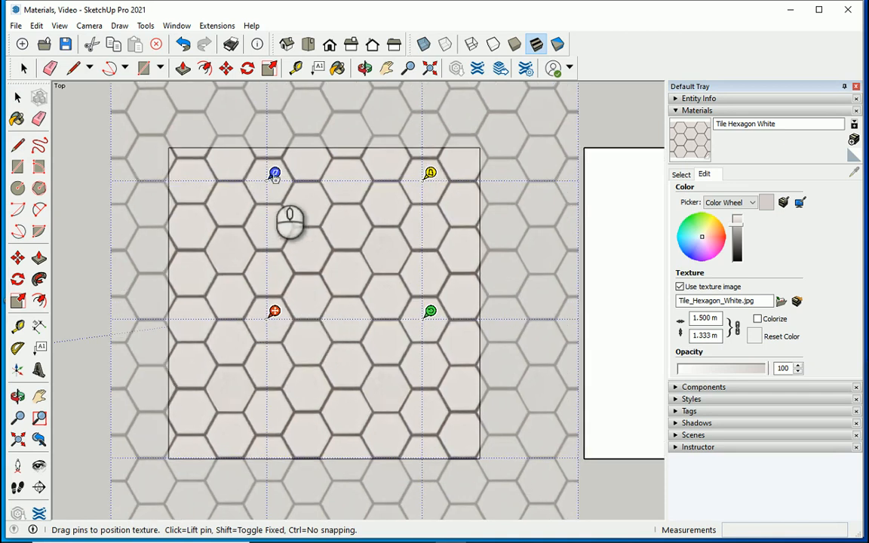
click(275, 312)
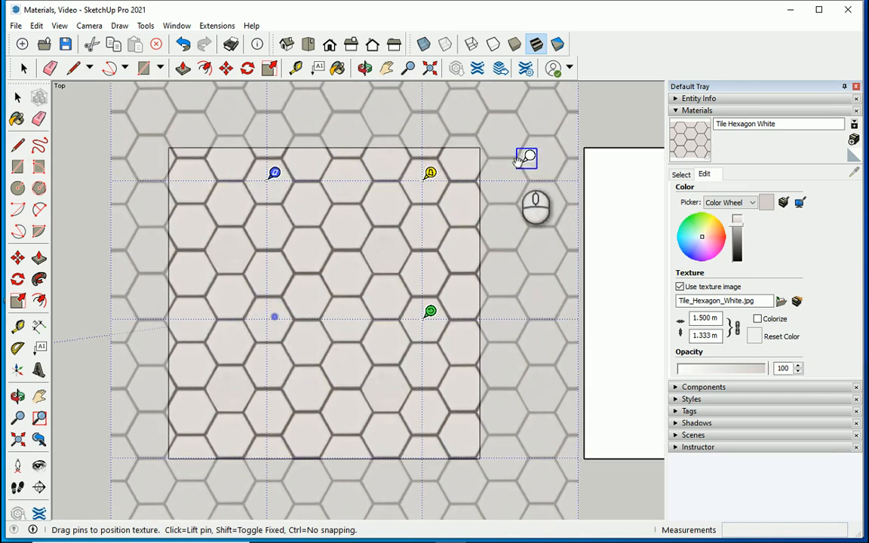
click(487, 139)
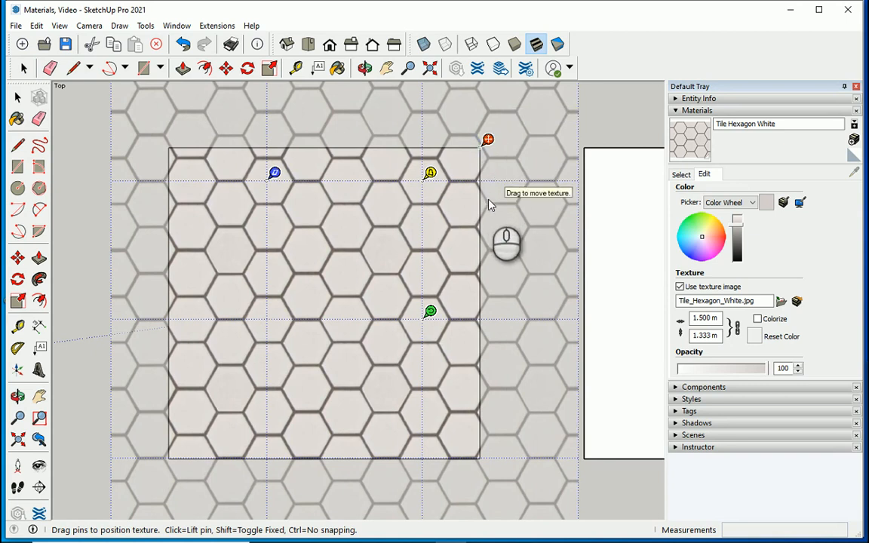
mouse_move(487, 139)
mouse_down()
mouse_move(473, 161)
mouse_move(478, 153)
mouse_up()
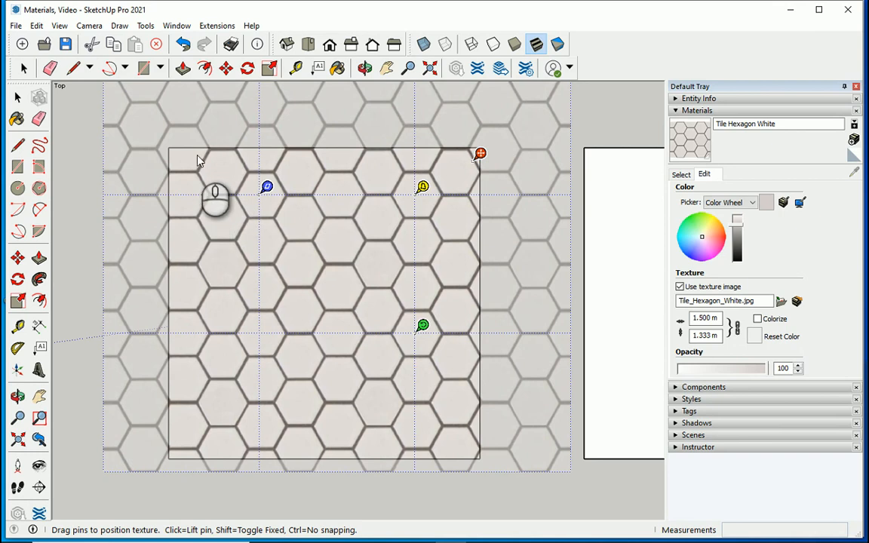
Step: Accept the hexagon texture's position, view all sample squares, check the Tiles.PNG reference image in Photos and return to SketchUp
click(497, 490)
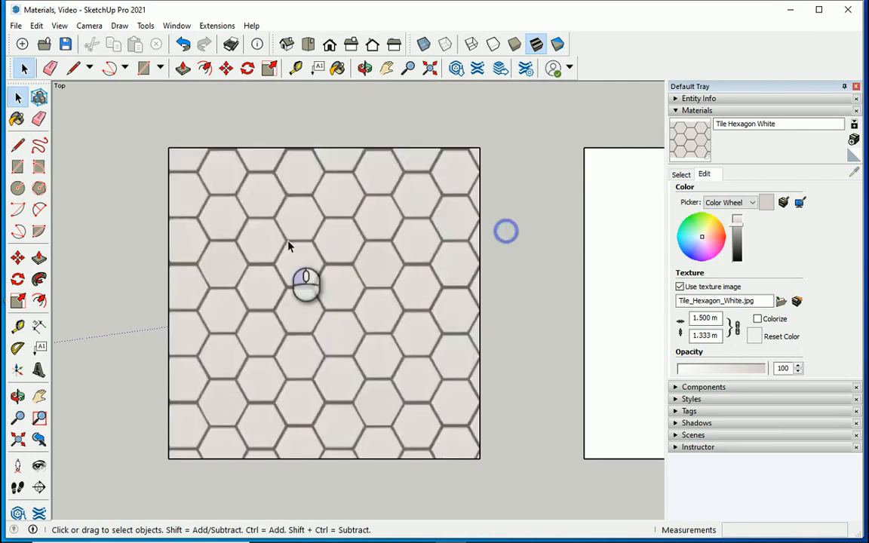
scroll(204, 249, down, 2)
scroll(202, 247, down, 4)
scroll(509, 248, down, 1)
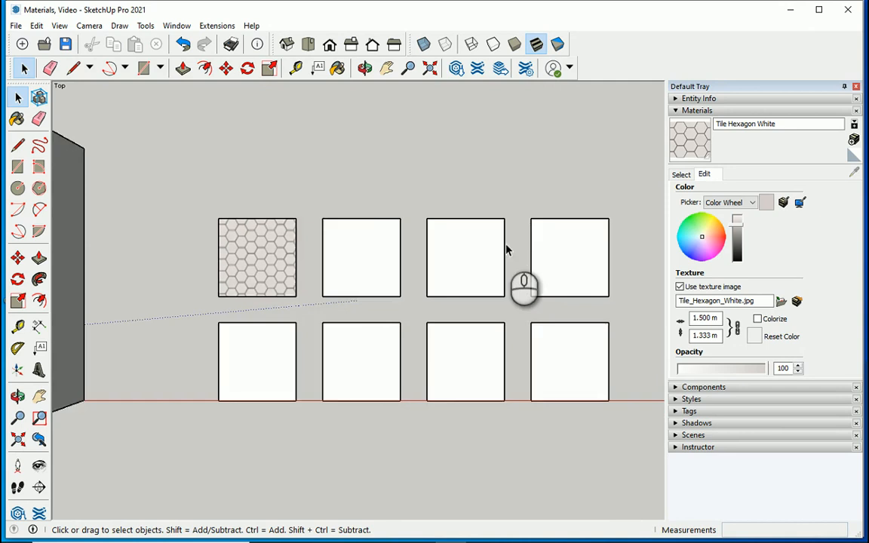
scroll(524, 265, up, 1)
scroll(524, 266, up, 1)
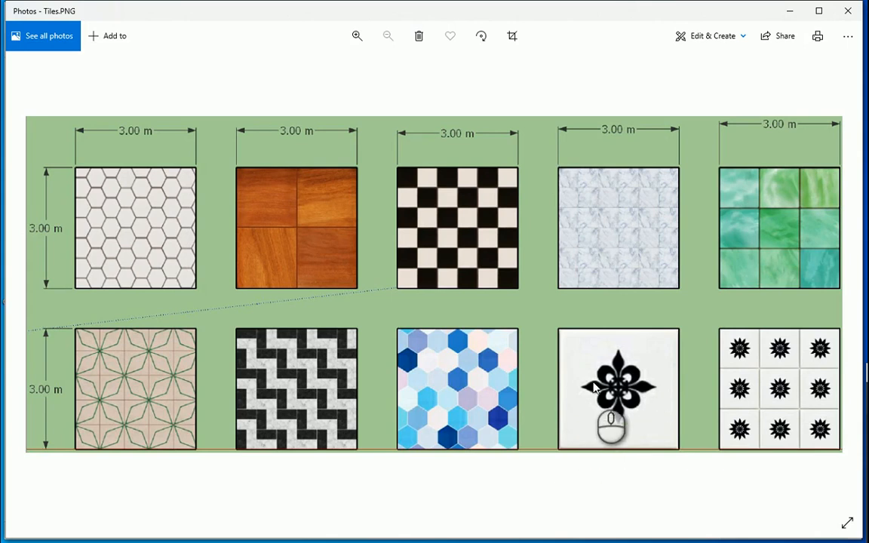
click(453, 542)
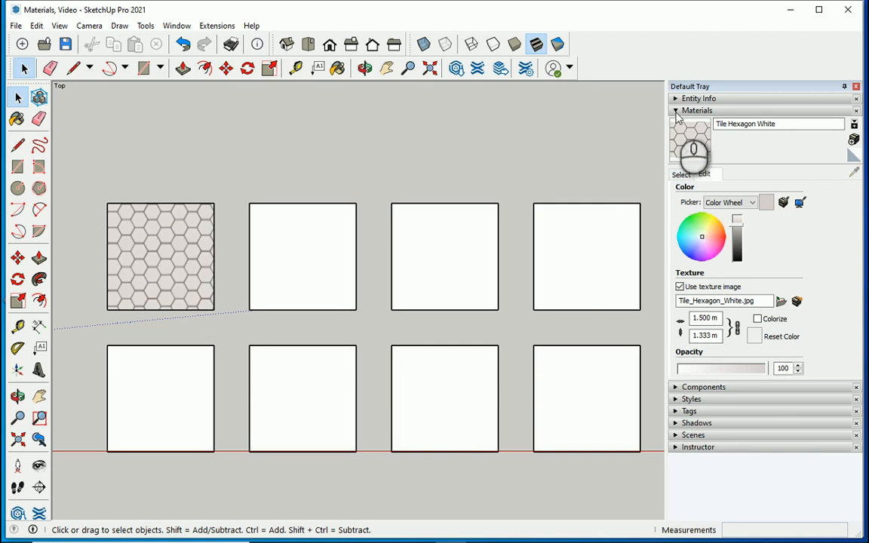
Step: Paint the third square of the lower row with the Ornate Tile 01 material from the Tile collection
click(681, 174)
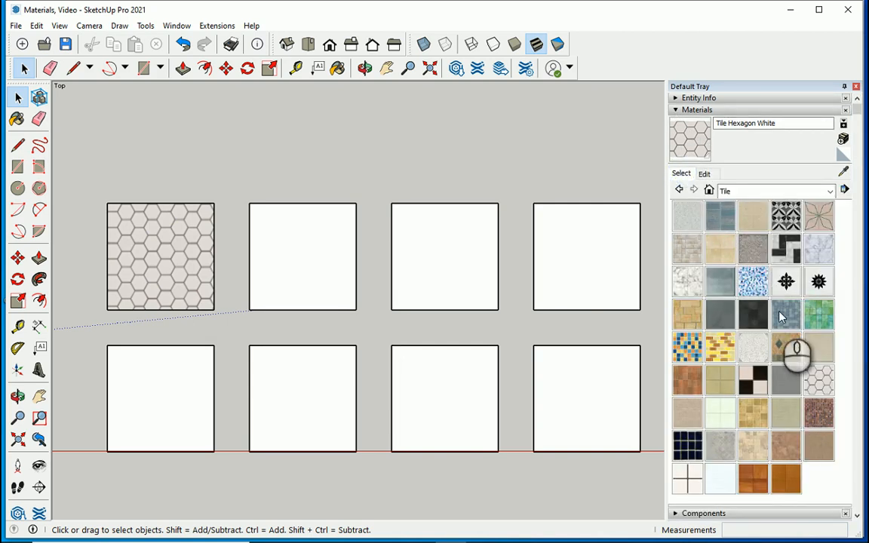
click(786, 281)
scroll(275, 336, down, 3)
click(359, 386)
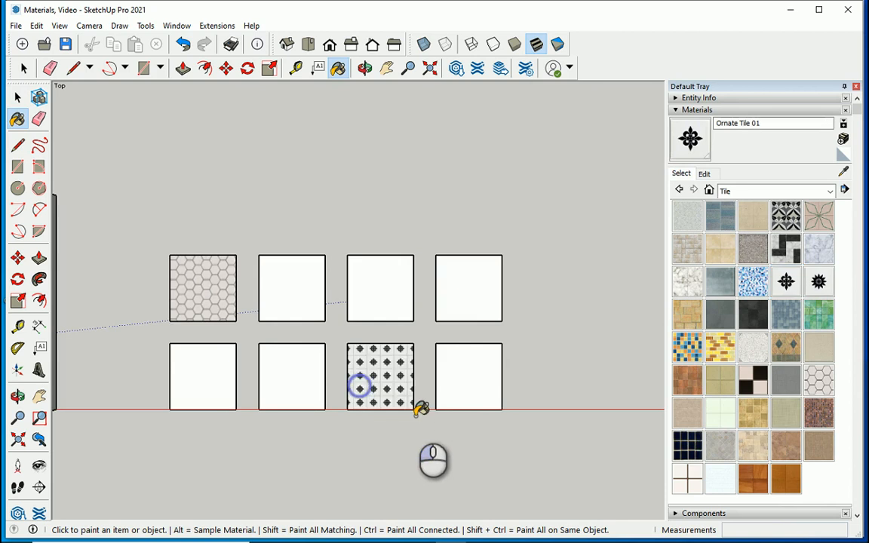
scroll(363, 396, up, 5)
scroll(405, 353, up, 1)
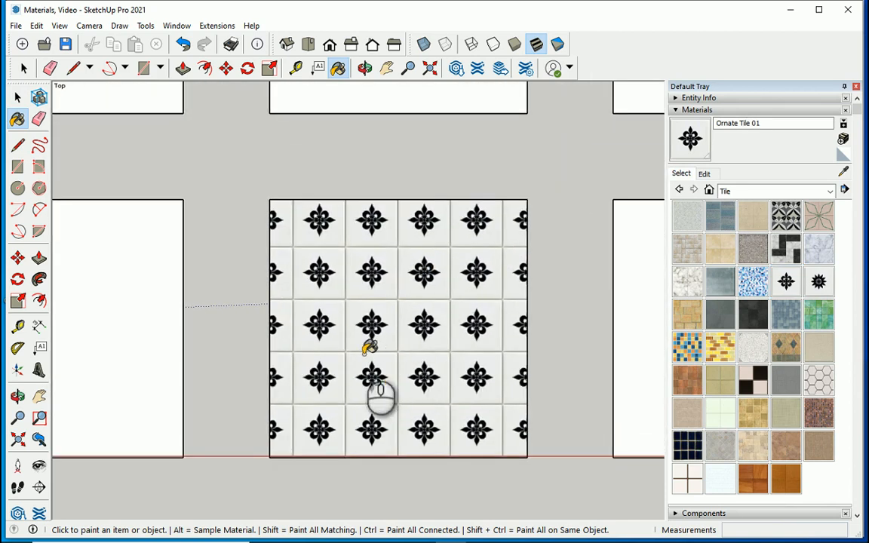
Step: Try a texture width of 2 m for Ornate Tile 01 and settle on 3 m with its proportions locked
click(16, 98)
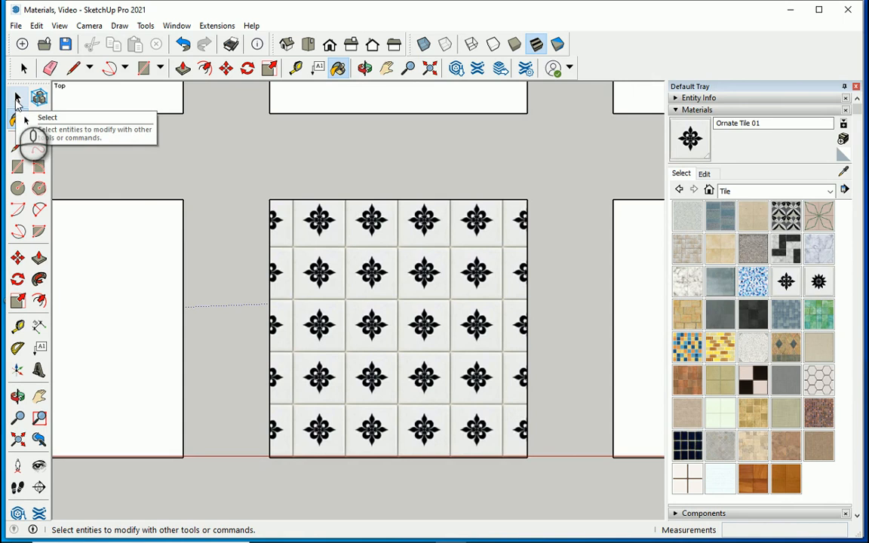
key(b)
click(703, 173)
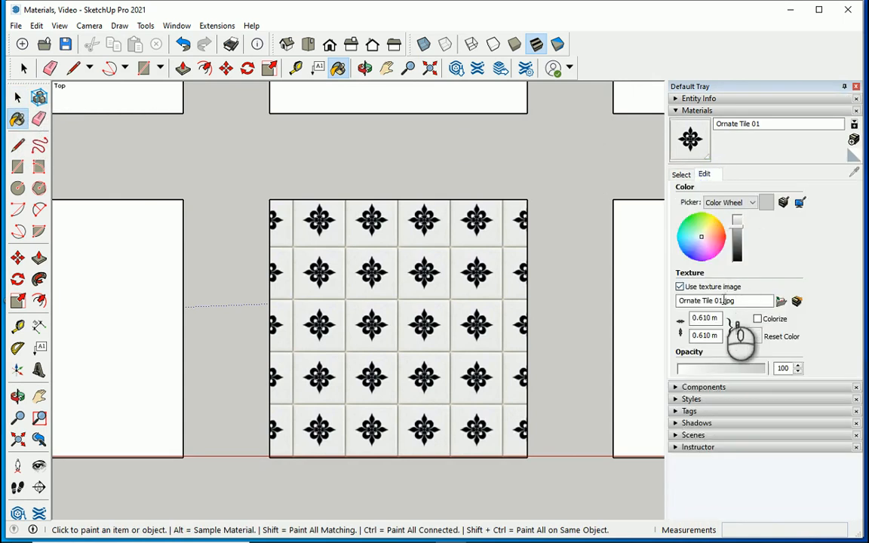
click(711, 318)
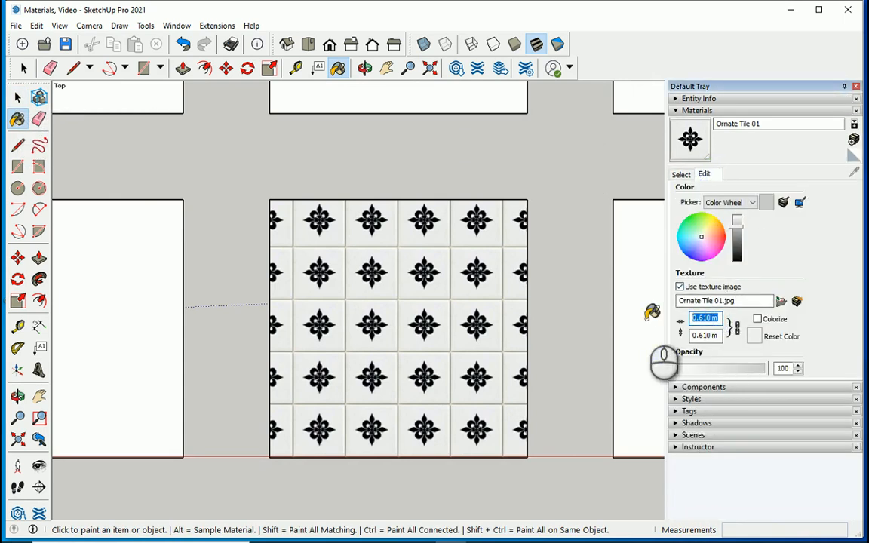
text(2)
key(Return)
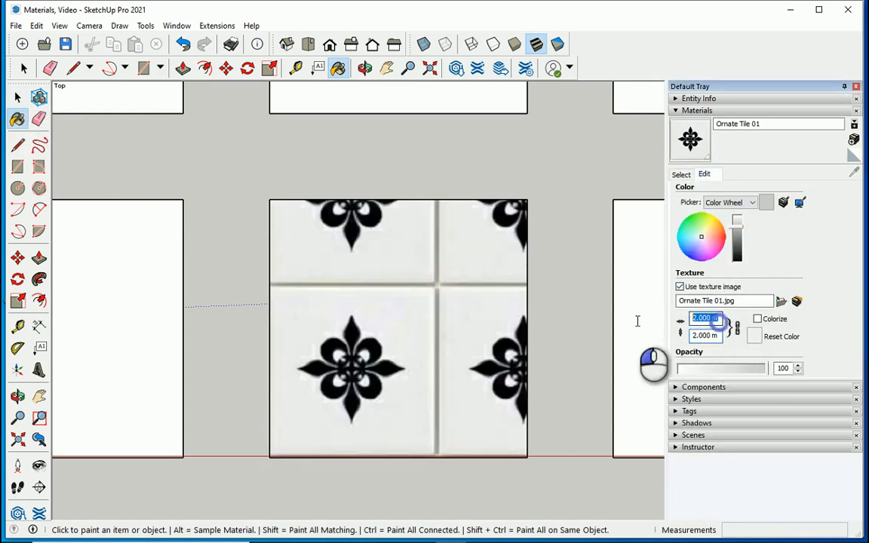
text(3)
key(Return)
key(Tab)
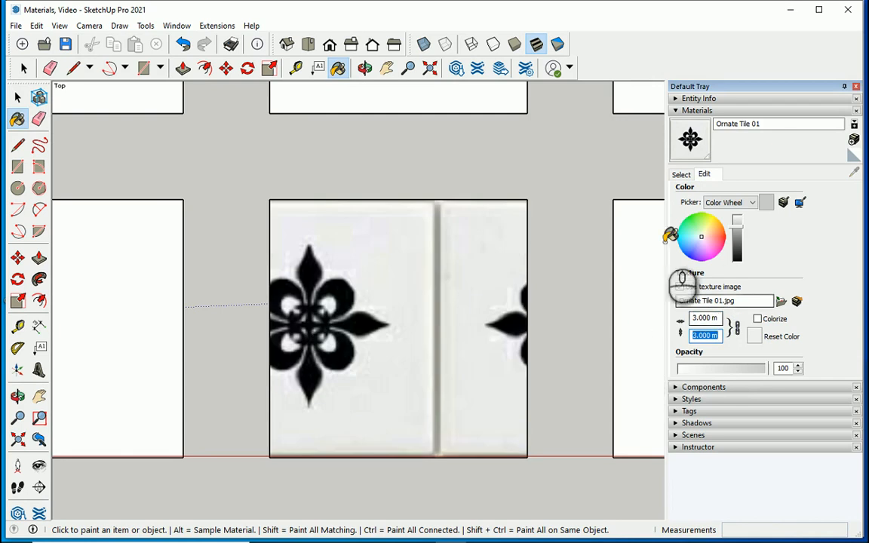
Step: Edit the ornate tile texture's position, shifting it right until one whole tile fills the square with its motif centred, and accept it
click(18, 97)
click(380, 316)
right_click(381, 317)
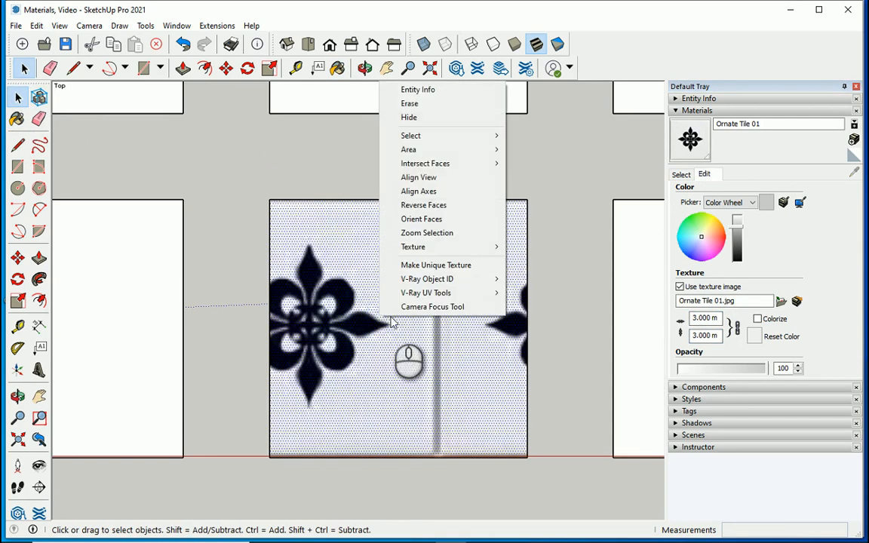
click(445, 247)
click(534, 247)
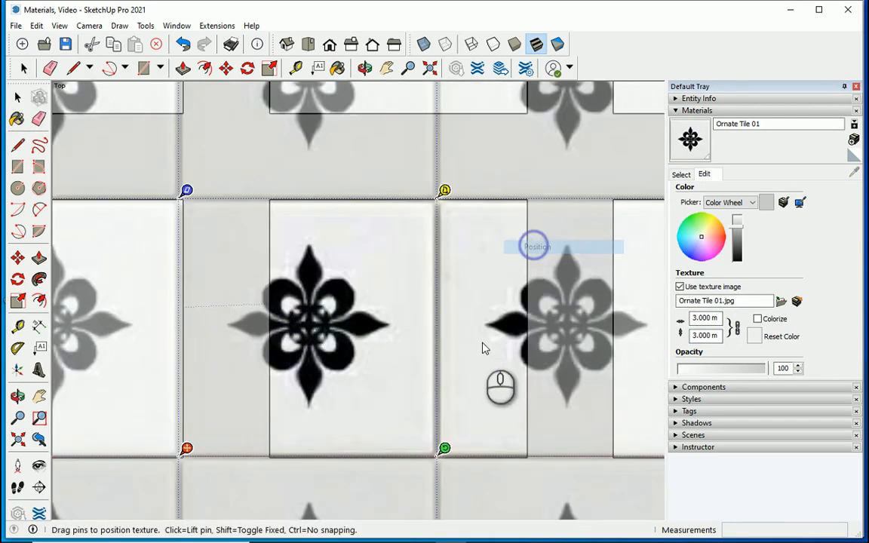
drag(396, 325, 486, 325)
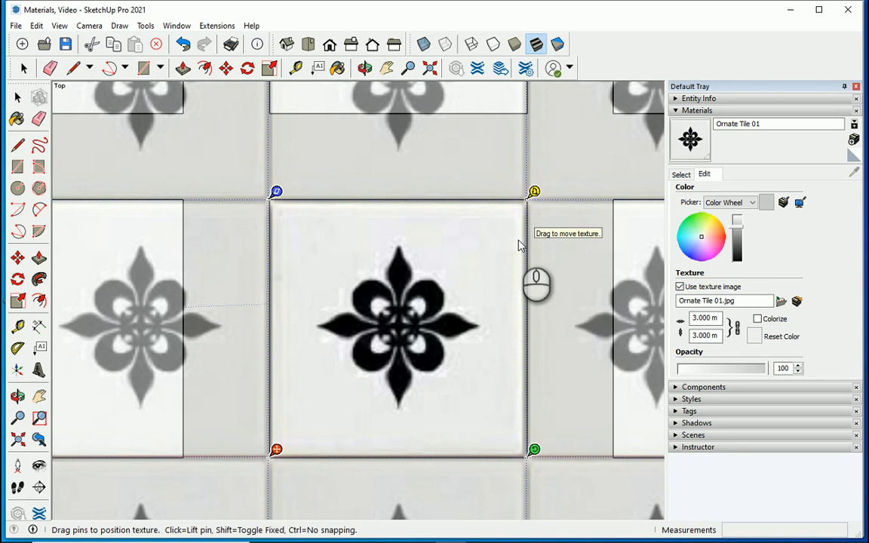
scroll(423, 270, down, 6)
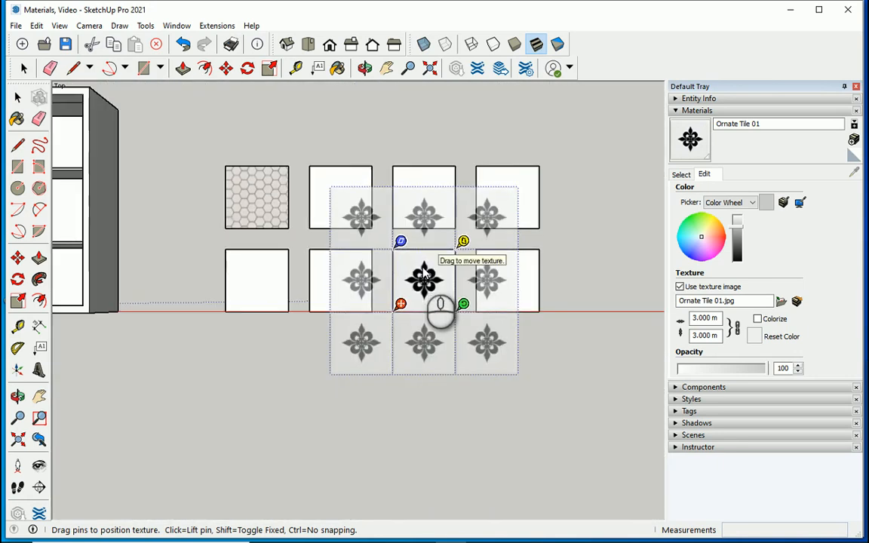
click(537, 362)
scroll(445, 291, up, 4)
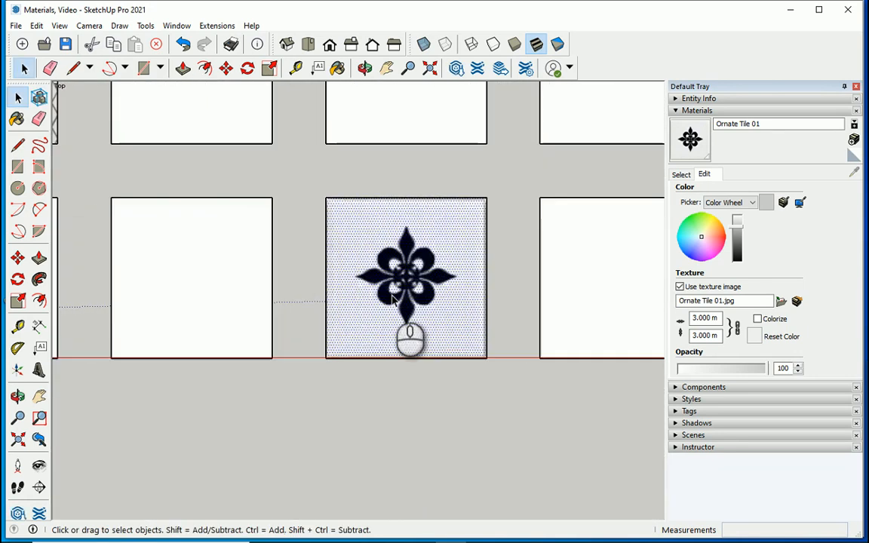
click(460, 408)
scroll(460, 411, down, 3)
scroll(359, 159, up, 1)
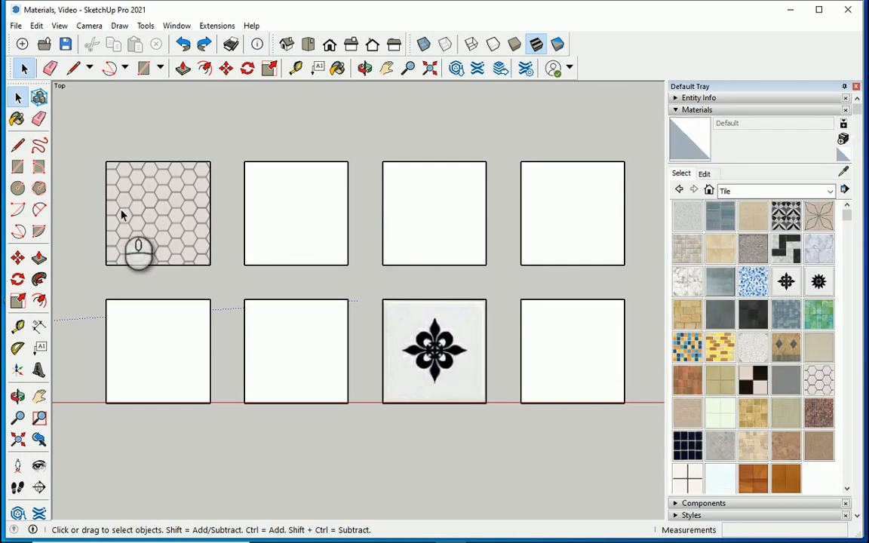
Step: Paint the second square of the upper row with the original Tile Hexagon White material from the Tile collection
click(164, 220)
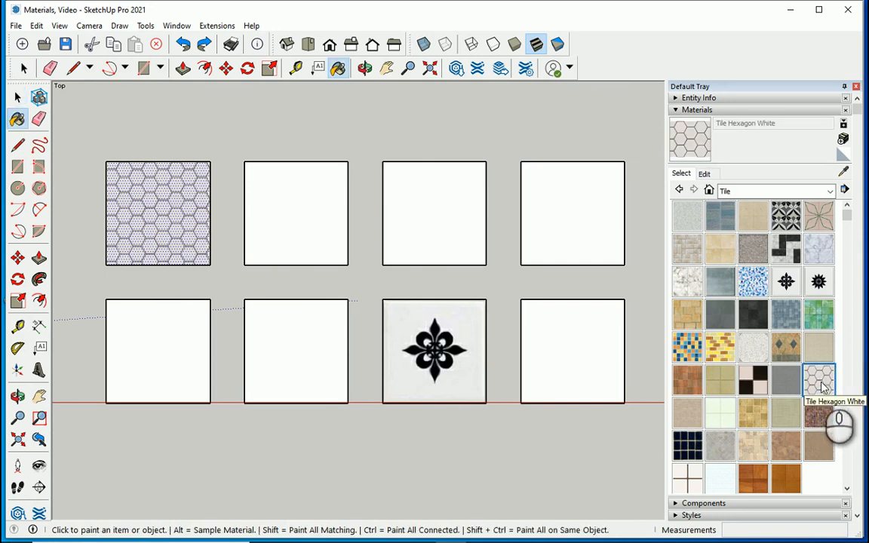
click(323, 213)
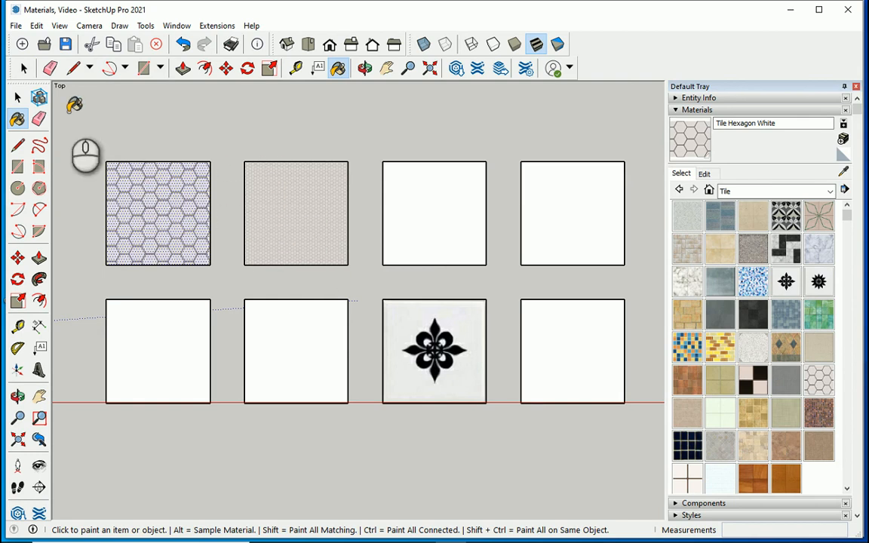
click(19, 98)
click(19, 98)
click(305, 135)
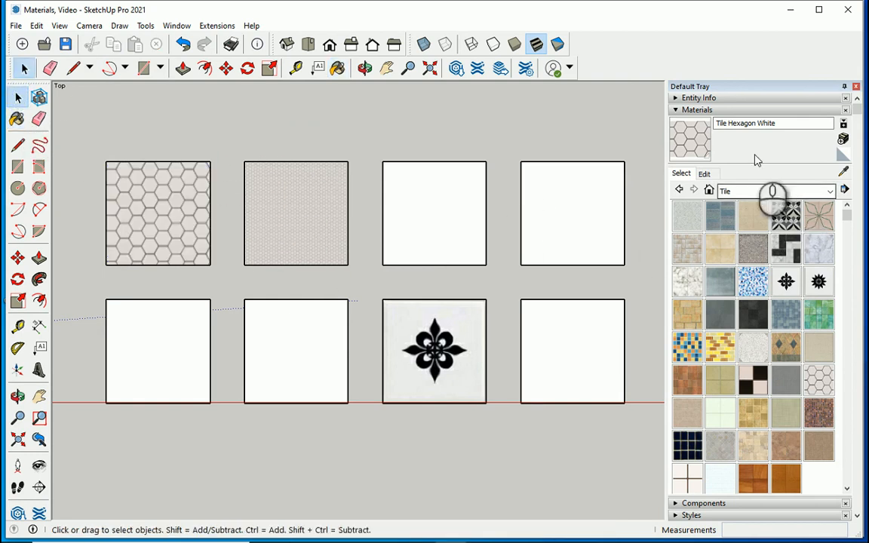
Step: Sample the resized hexagon material from the upper-left square and paint the second square of the upper row with it
click(843, 173)
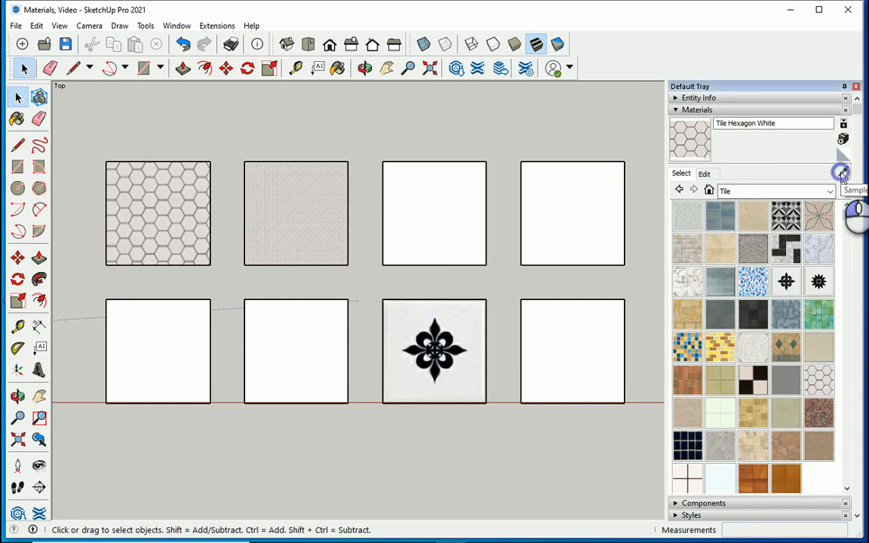
click(184, 193)
click(303, 196)
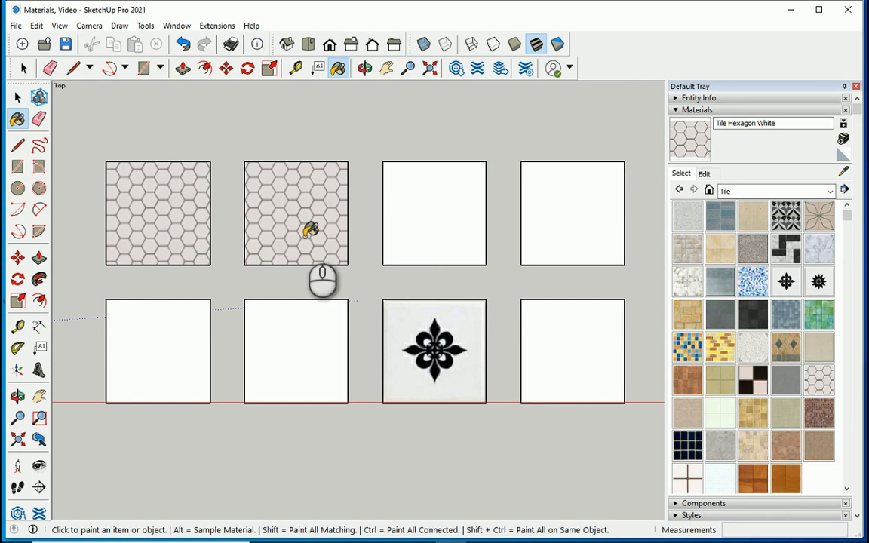
click(18, 96)
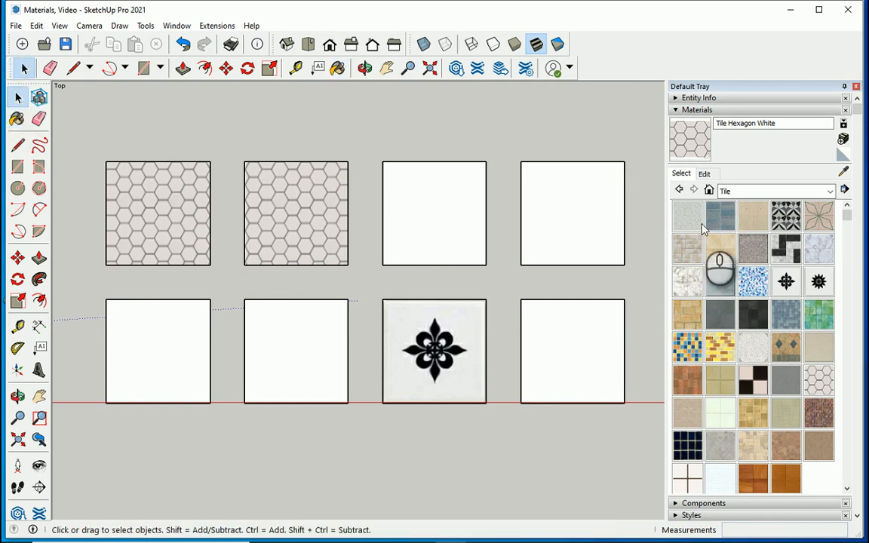
Step: Sample the hexagon material of the upper-left square again and rename it Tile Hexagon White-3
click(843, 171)
click(188, 204)
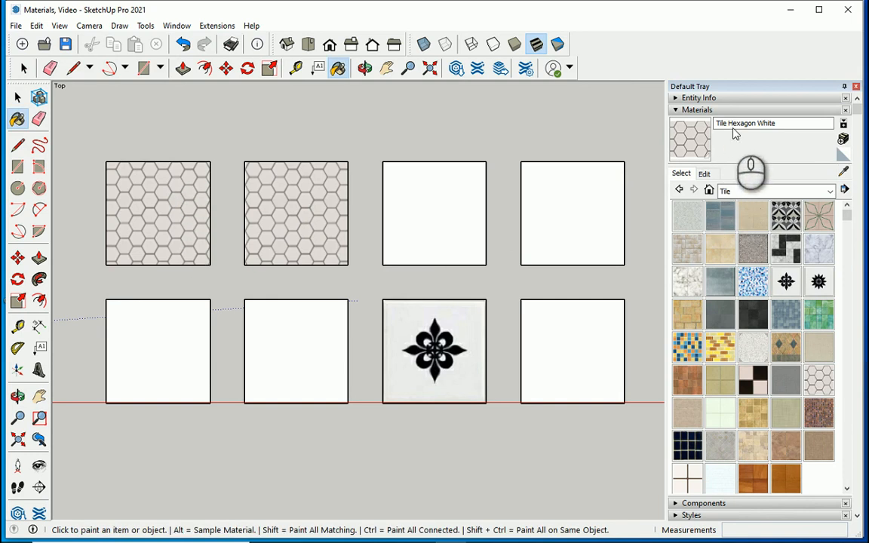
click(783, 122)
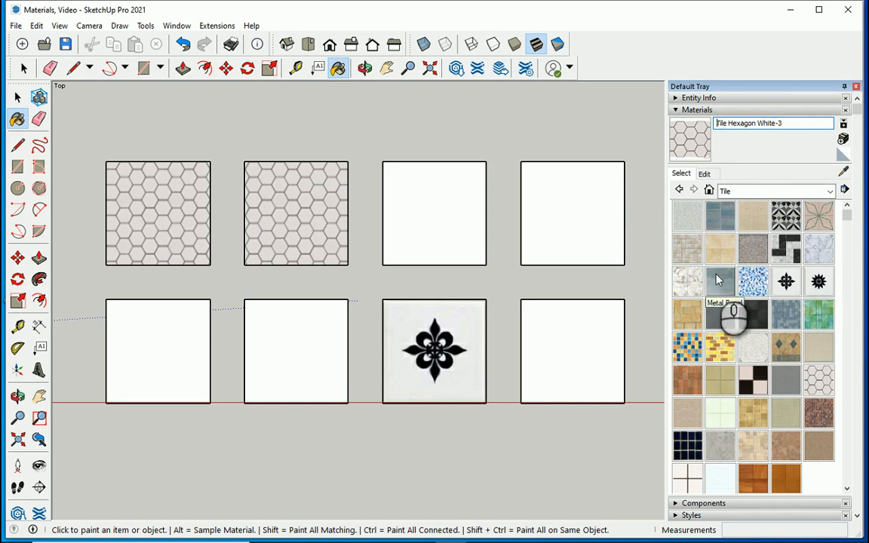
Step: Display the In Model materials and paint the third square of the upper row with Tile Hexagon White-3
click(797, 193)
scroll(779, 225, up, 3)
click(769, 202)
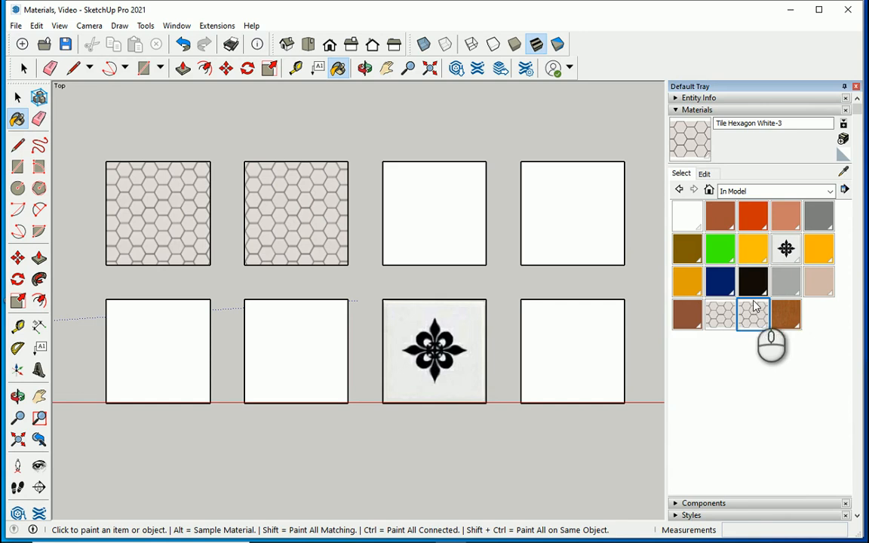
click(448, 206)
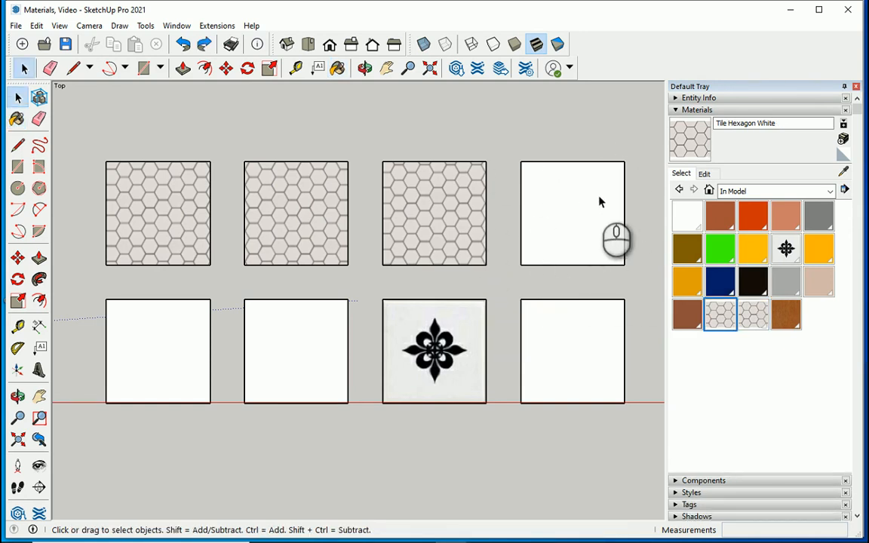
Step: Paint the fourth square of the upper row with the In Model material Tile Hexagon White
click(752, 313)
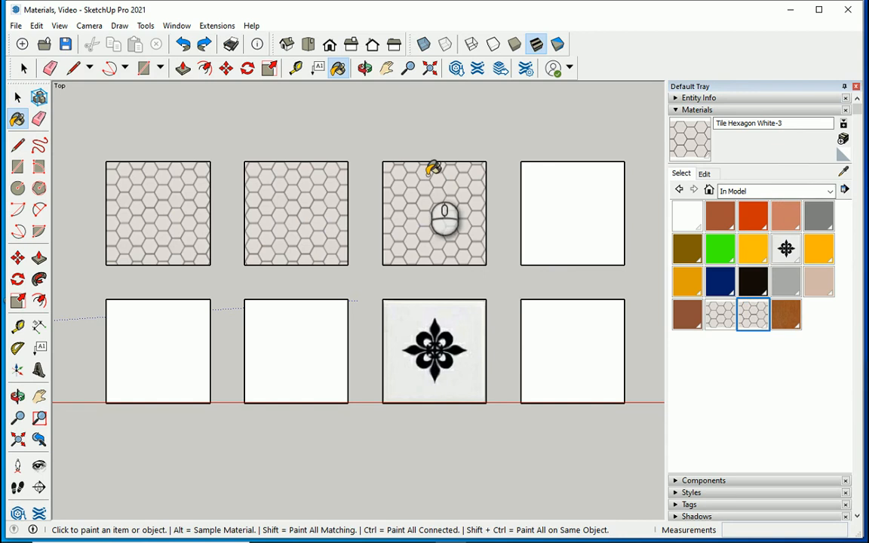
click(720, 315)
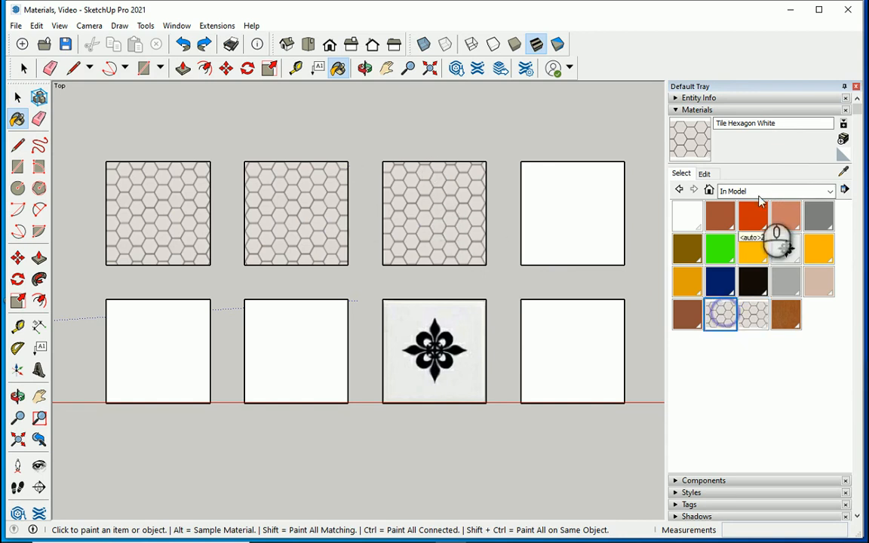
click(22, 125)
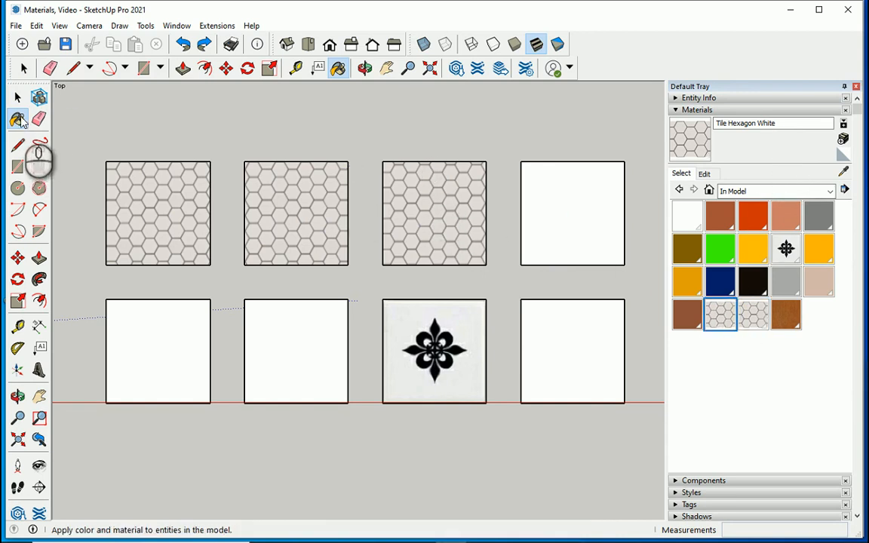
click(558, 214)
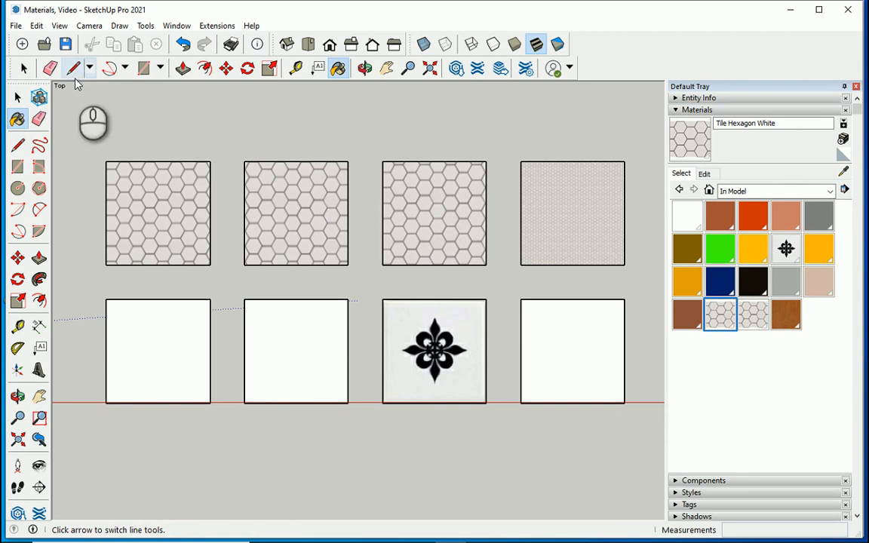
Step: Open the Tile Hexagon White material for editing and rename it Tile Hexagon Blue2
click(704, 173)
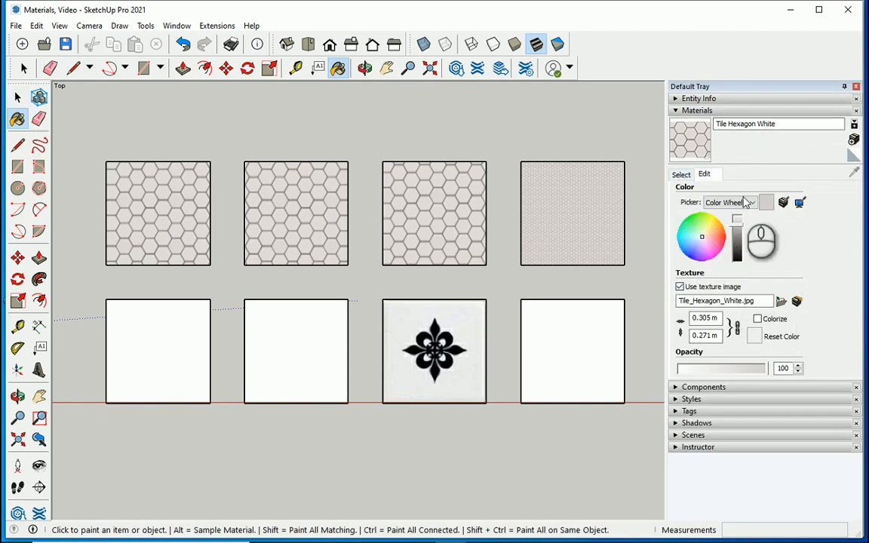
double_click(762, 124)
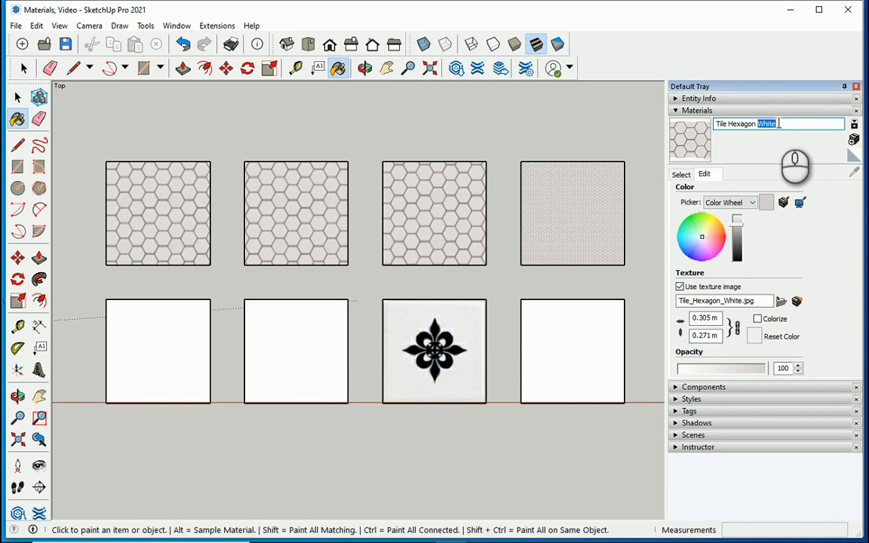
key(Return)
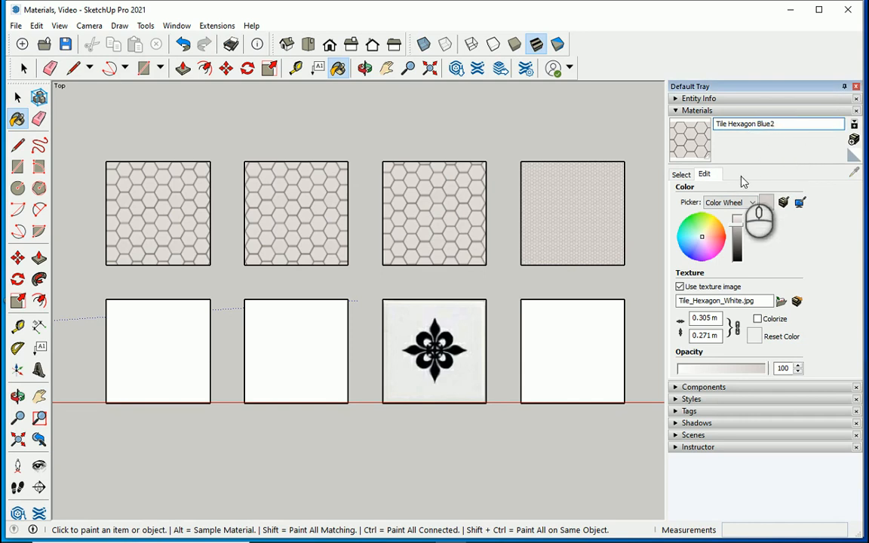
Step: Recolor the Tile Hexagon Blue2 material turquoise with the color wheel and set its texture width to 1.5 m
click(686, 237)
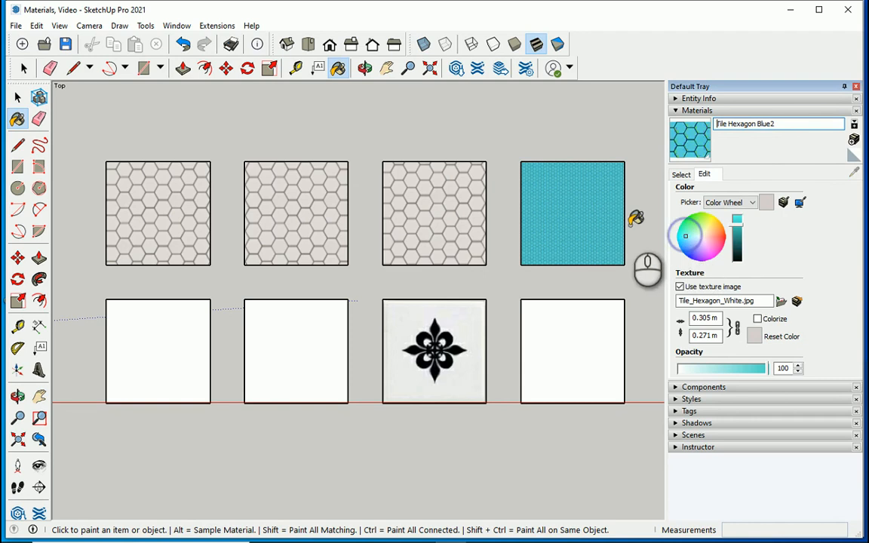
click(689, 234)
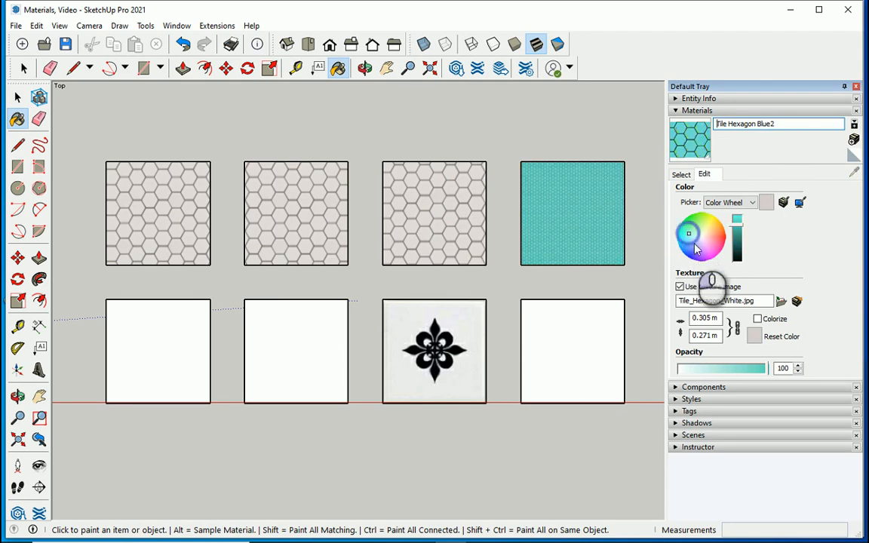
click(717, 317)
text(1.5)
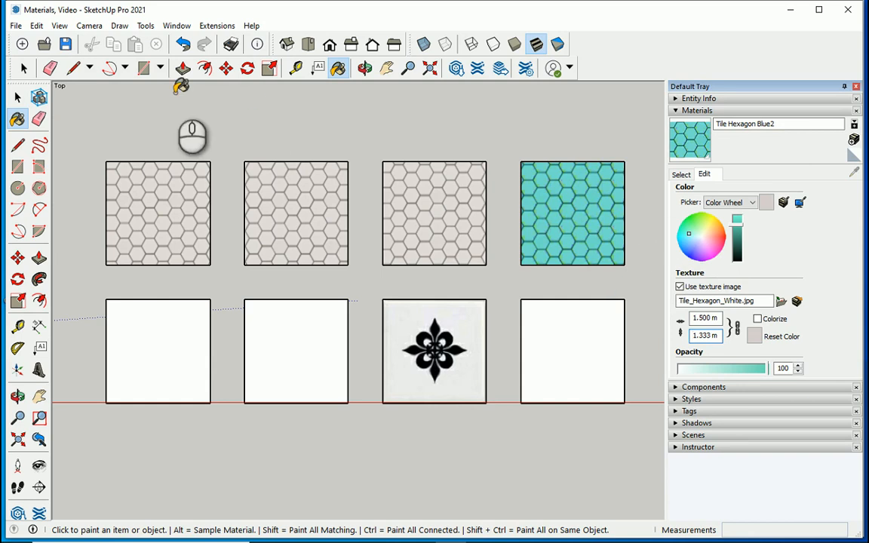
click(17, 97)
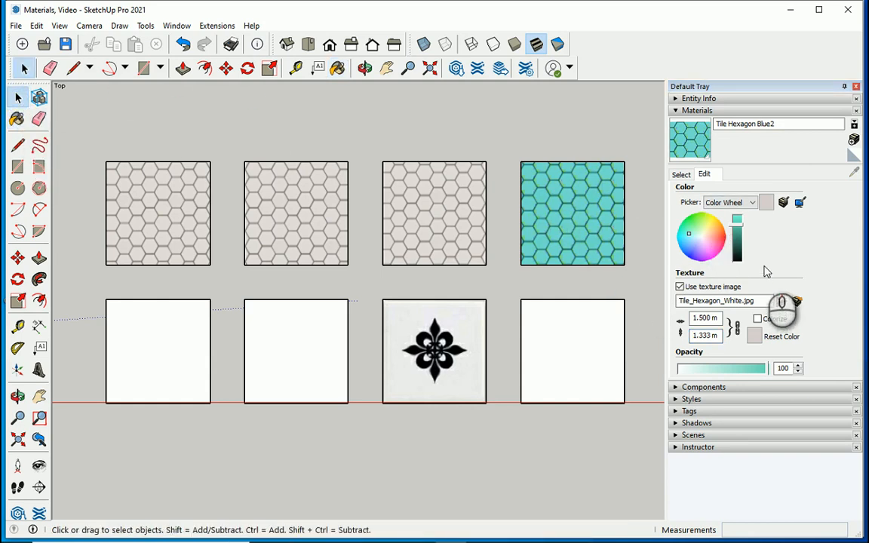
Step: Display the In Model materials and check the Tile Hexagon White-3 and Tile Hexagon Blue2 swatches
click(697, 110)
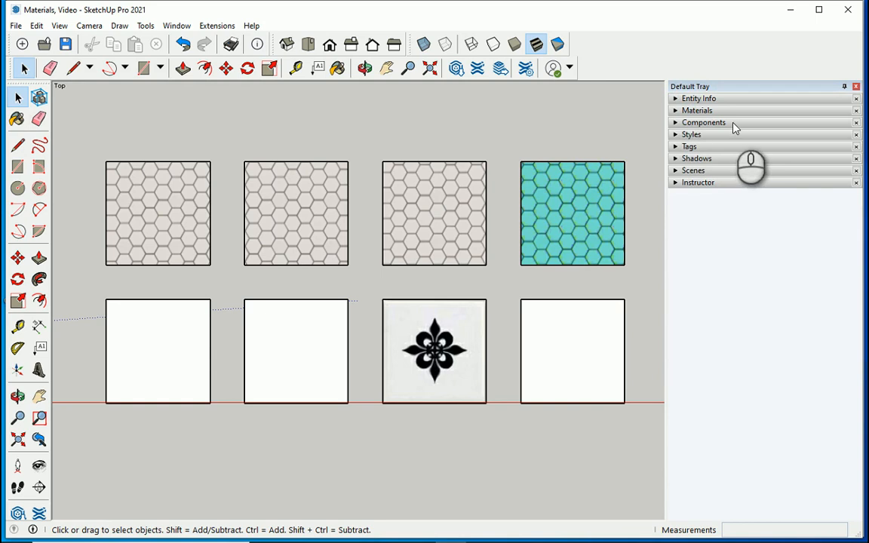
click(702, 111)
click(682, 173)
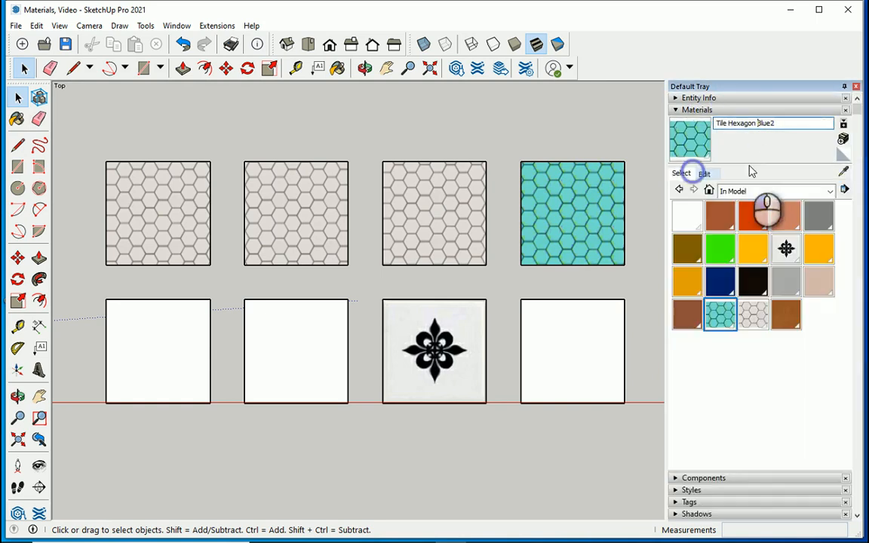
click(830, 191)
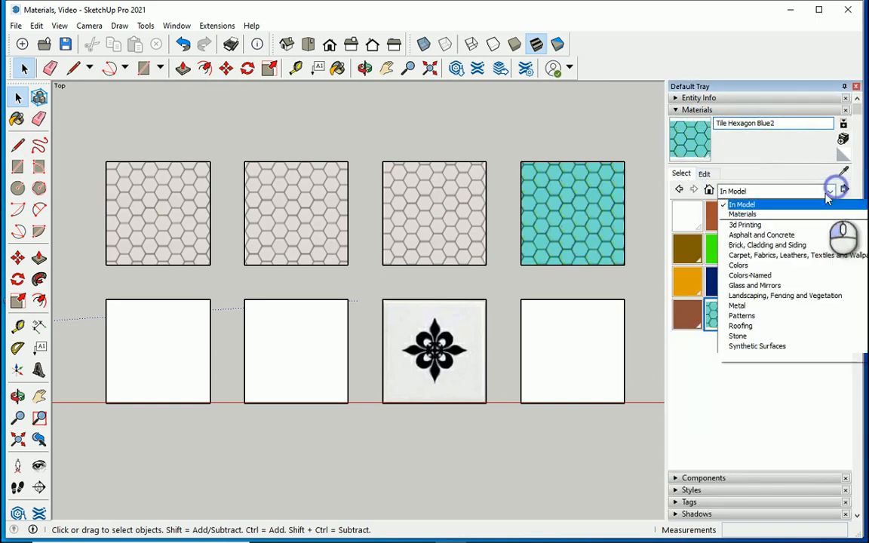
click(802, 202)
click(750, 313)
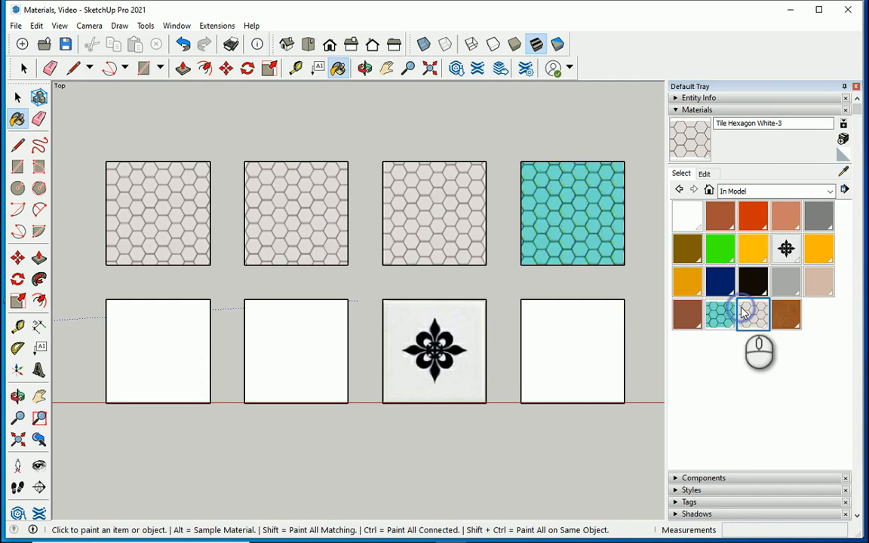
click(720, 314)
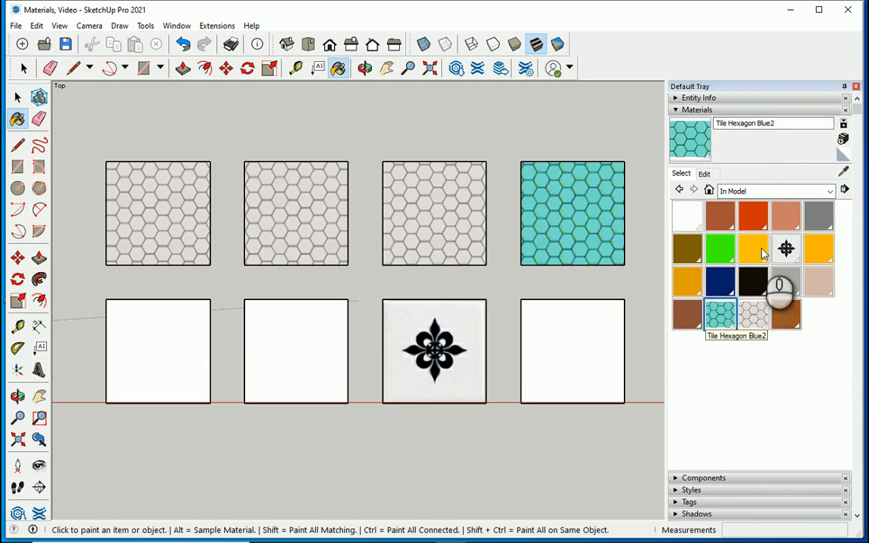
Step: Paint the fourth square of the lower row with Tile Hexagon White from the Tile library
click(830, 191)
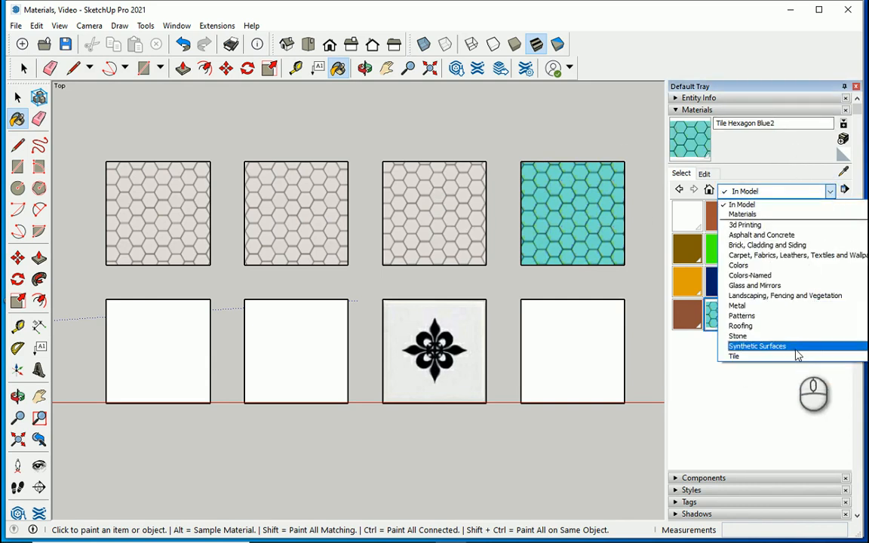
click(794, 355)
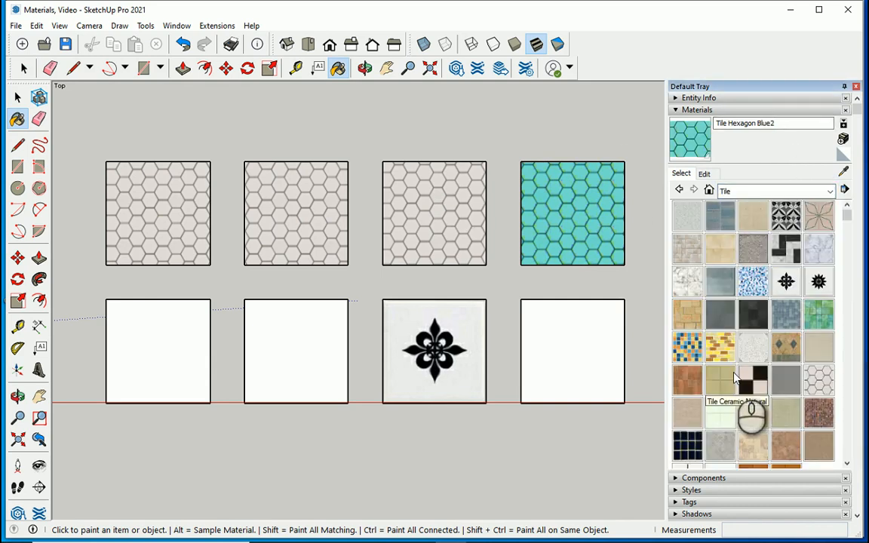
click(824, 377)
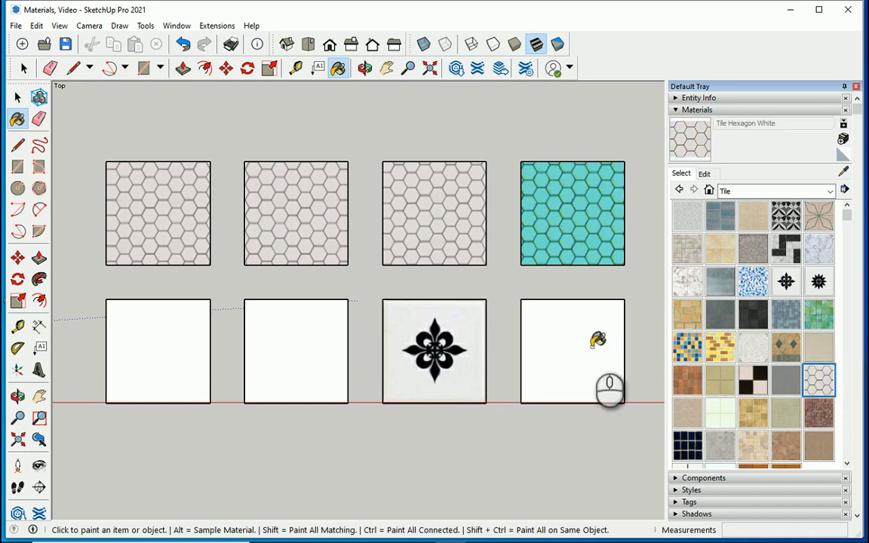
click(569, 317)
click(18, 98)
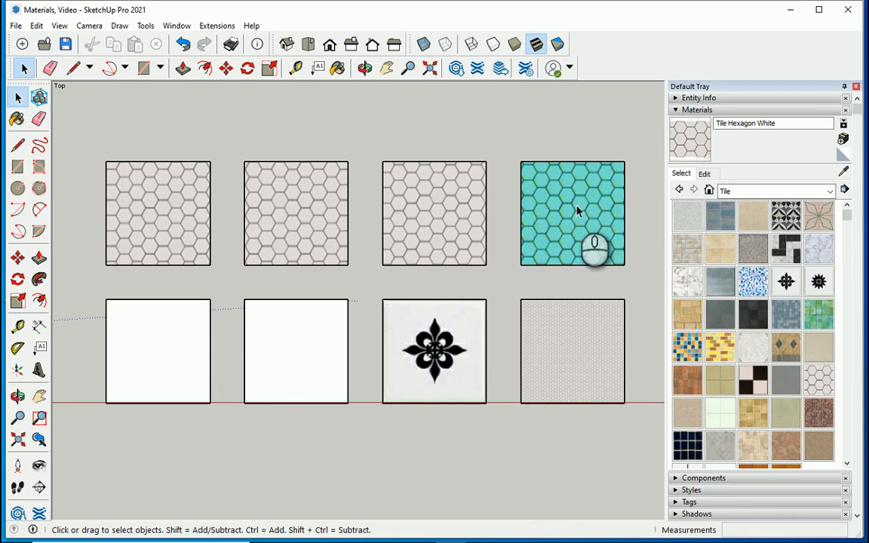
Step: Sample the turquoise hexagon material of the upper row's fourth square and try out its opacity, ending at 100
click(843, 171)
click(607, 196)
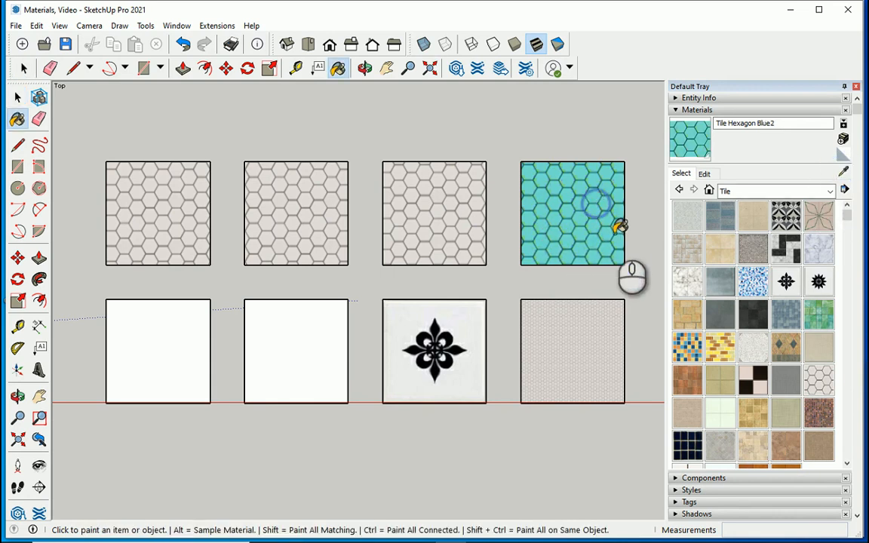
click(704, 174)
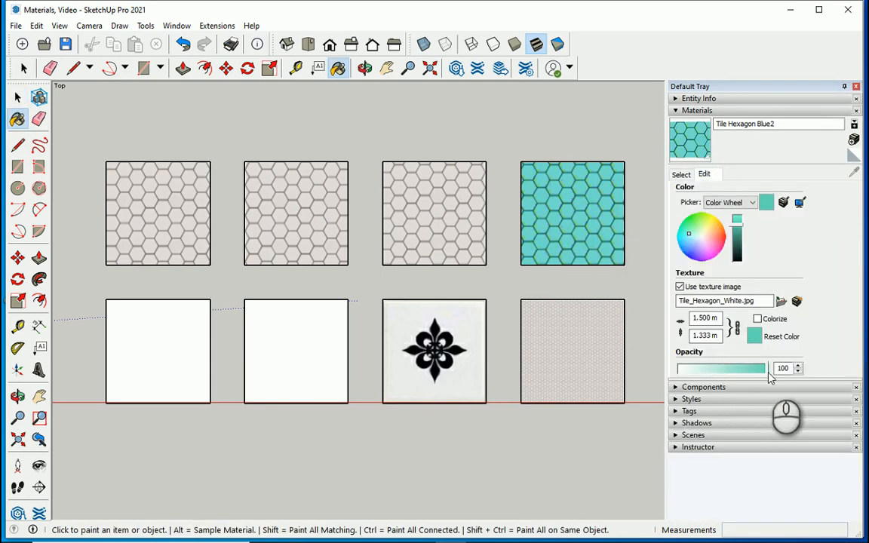
click(763, 370)
mouse_move(764, 369)
mouse_down()
mouse_move(703, 374)
mouse_move(771, 377)
mouse_move(698, 380)
mouse_move(777, 373)
mouse_up()
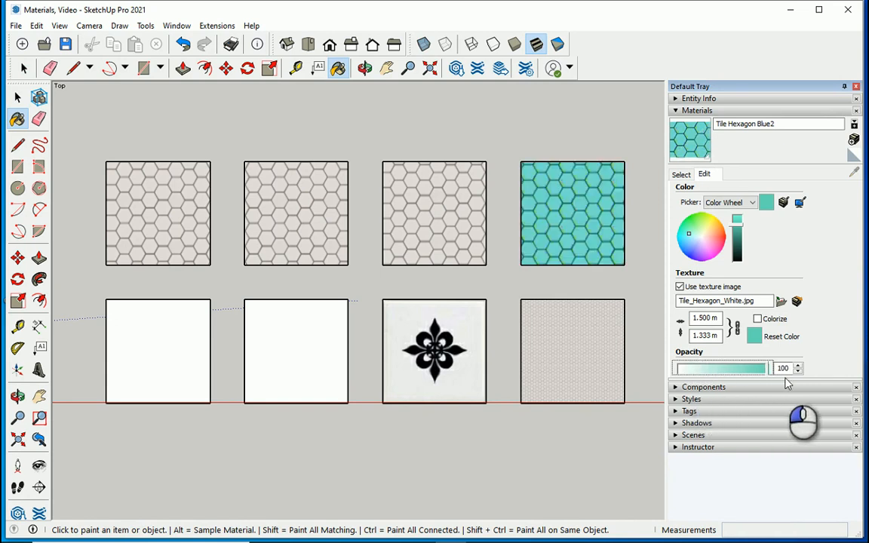
Step: Look through the Tile library and view the sample tile images in the Tiles-2.PNG picture
click(679, 174)
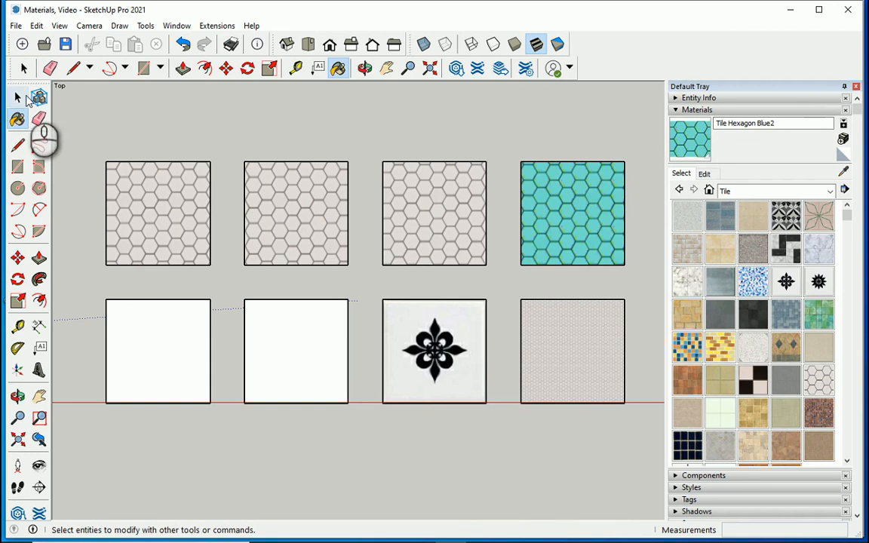
click(18, 97)
scroll(763, 415, down, 2)
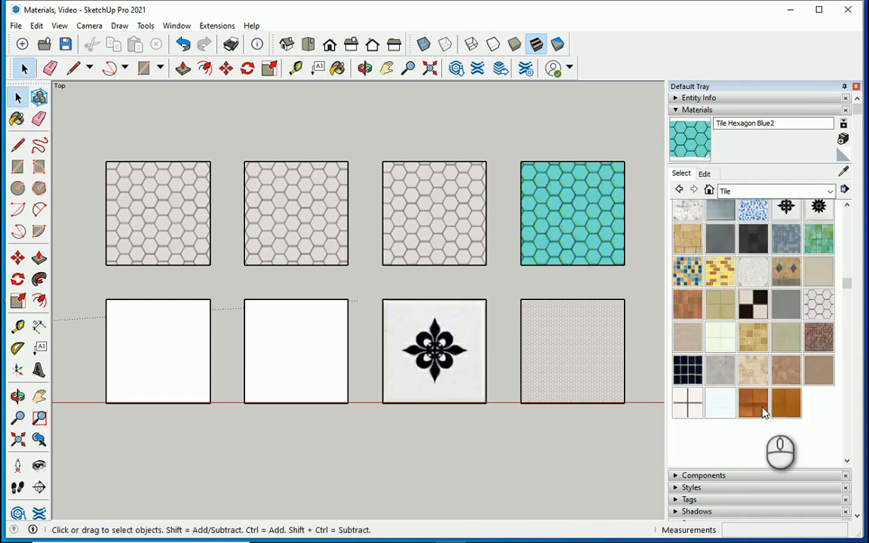
scroll(763, 414, up, 2)
scroll(764, 399, down, 2)
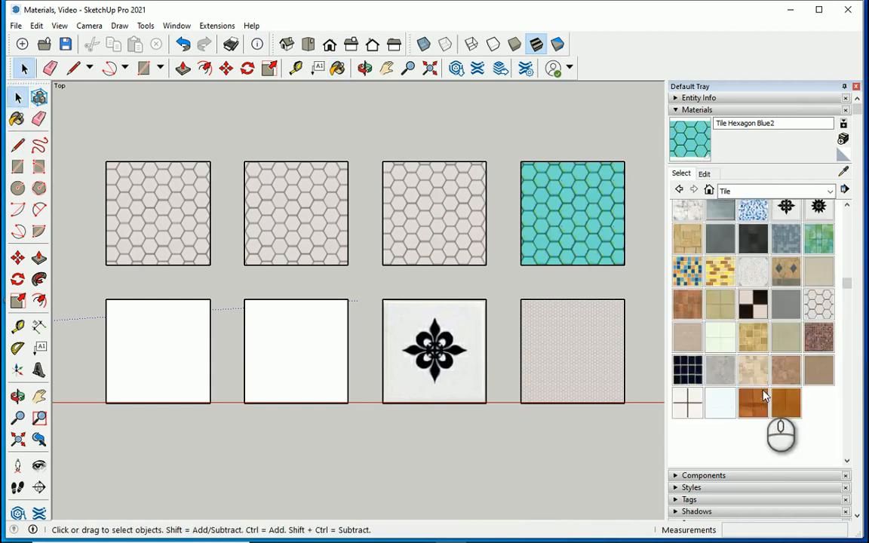
scroll(764, 398, up, 2)
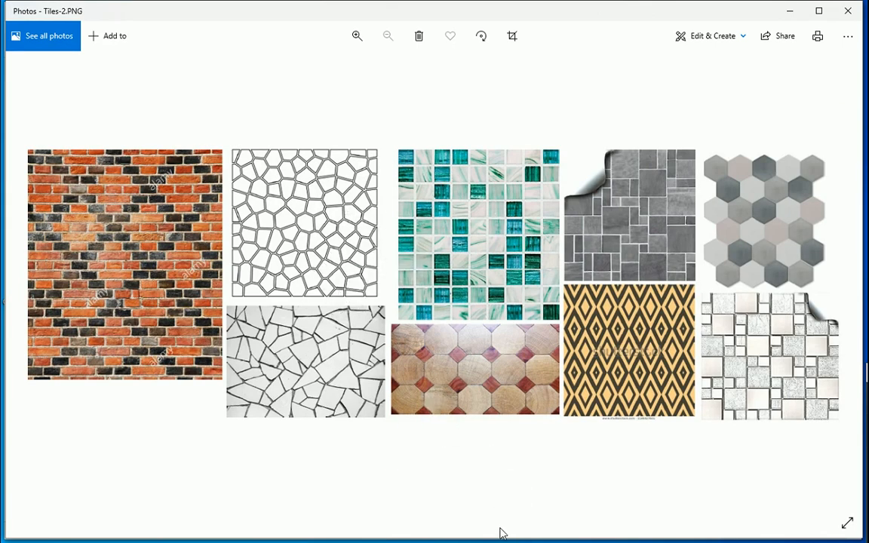
click(436, 541)
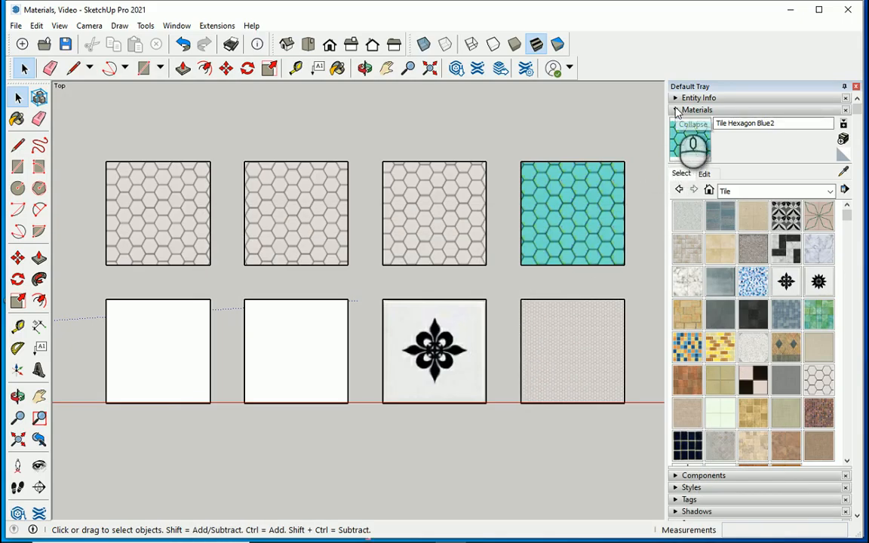
Step: Open the default In Model material for editing and name it Voroni
click(708, 190)
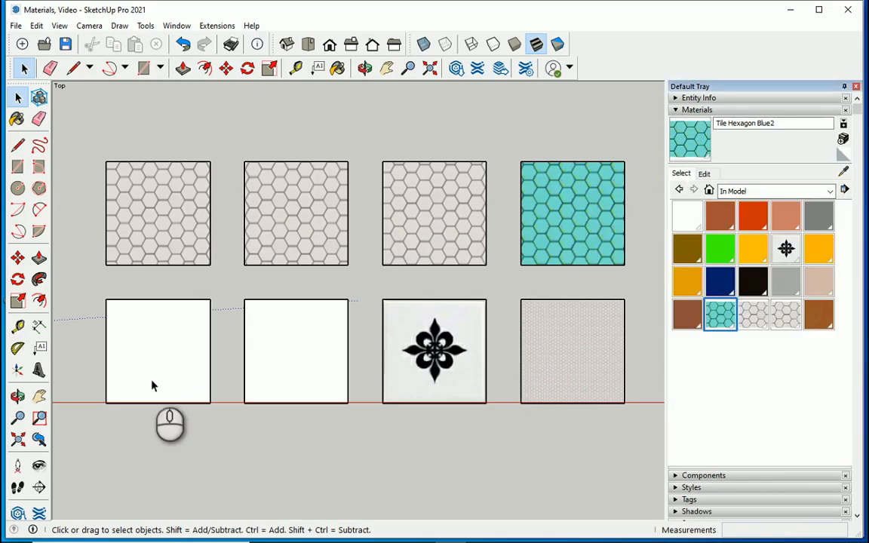
click(687, 220)
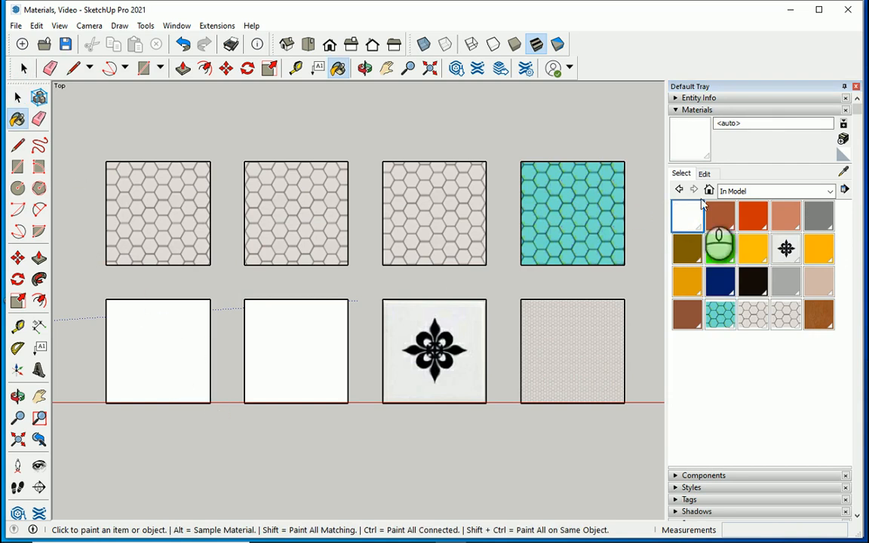
click(704, 174)
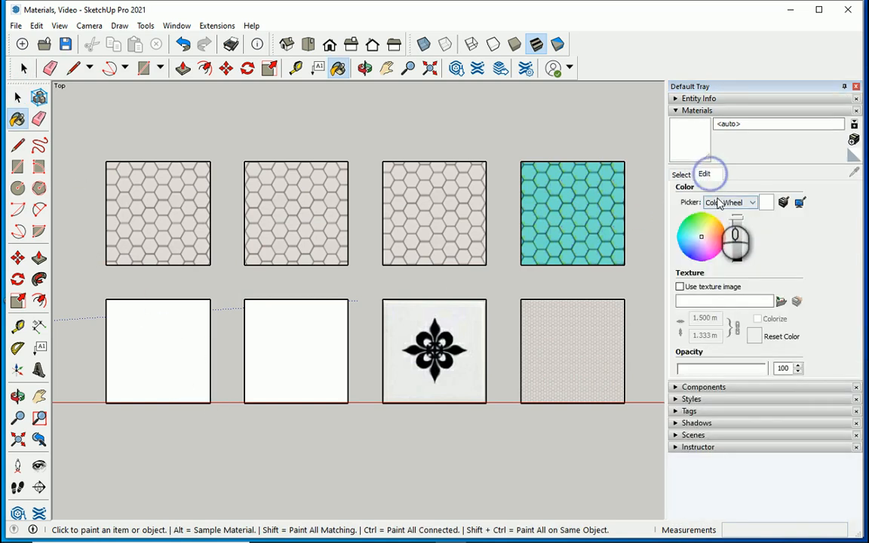
click(745, 122)
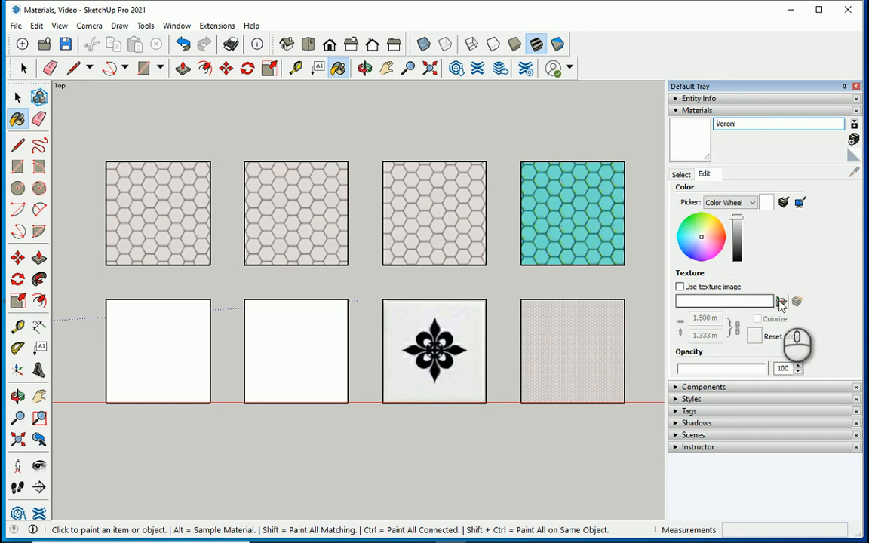
Step: Load the Voronoi image as the Voroni material's texture and paint the first square of the lower row with it
click(781, 303)
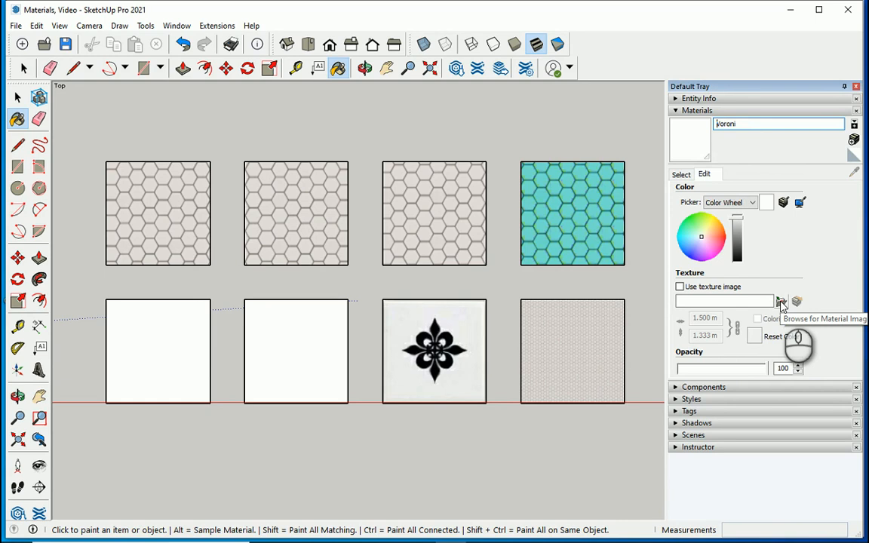
click(781, 303)
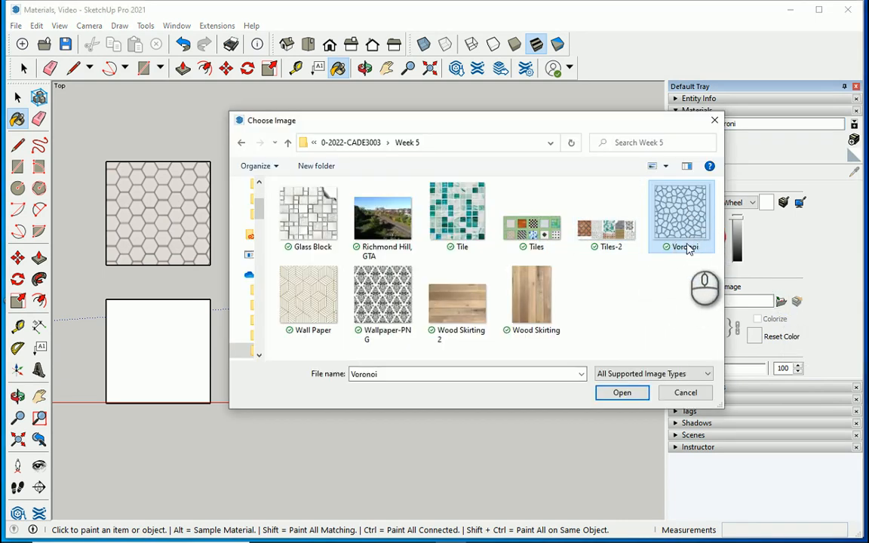
click(620, 392)
click(165, 332)
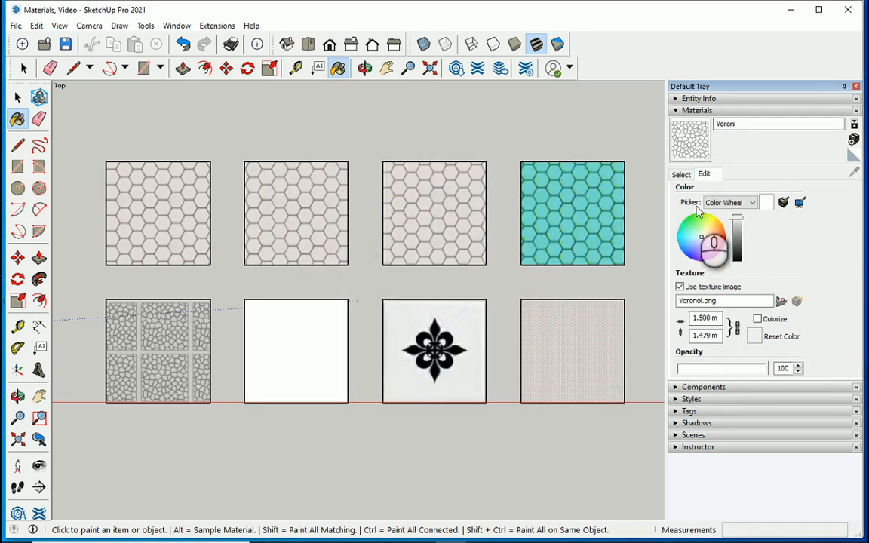
click(15, 99)
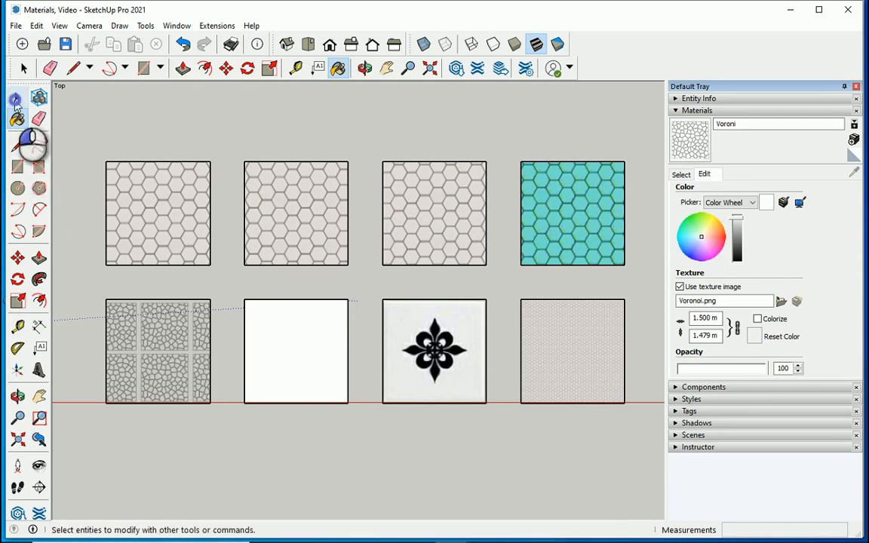
Step: Try the Voroni material at 34 opacity, restore it to 100, and set its texture width to 3 m
click(709, 368)
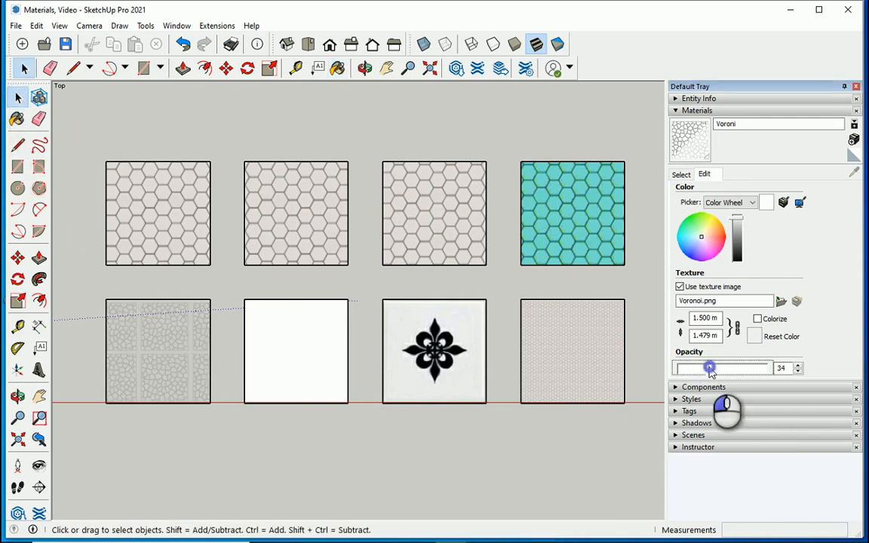
drag(709, 368, 773, 375)
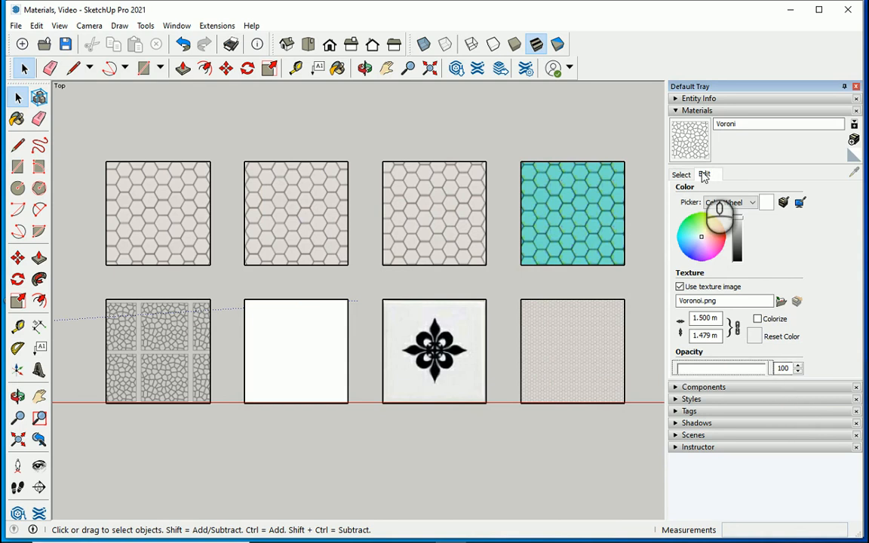
click(709, 317)
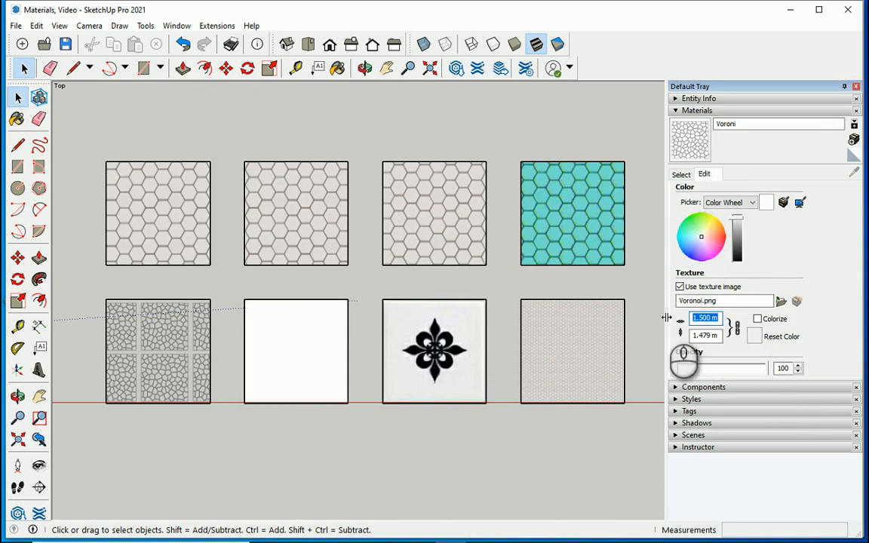
text(3)
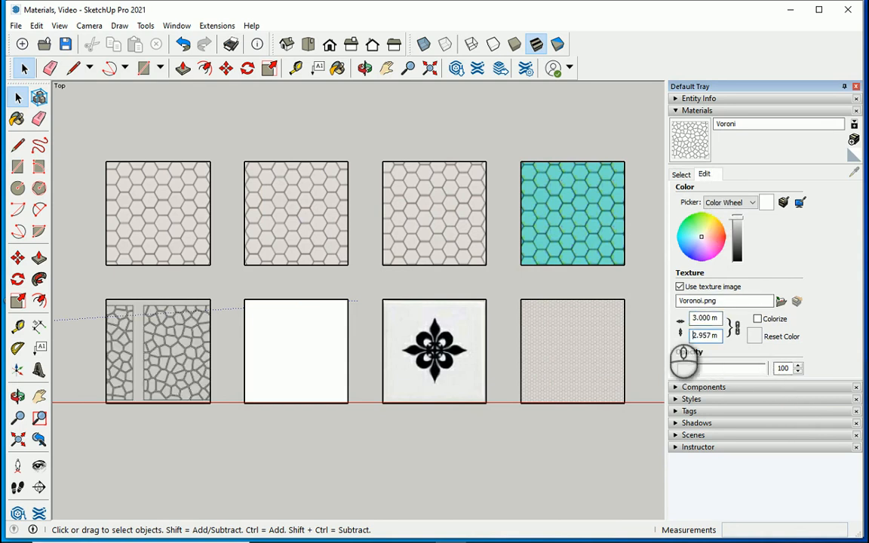
Step: Reposition the Voroni texture on the first square of the lower row so one whole image repeat sits centred inside its edges
right_click(159, 325)
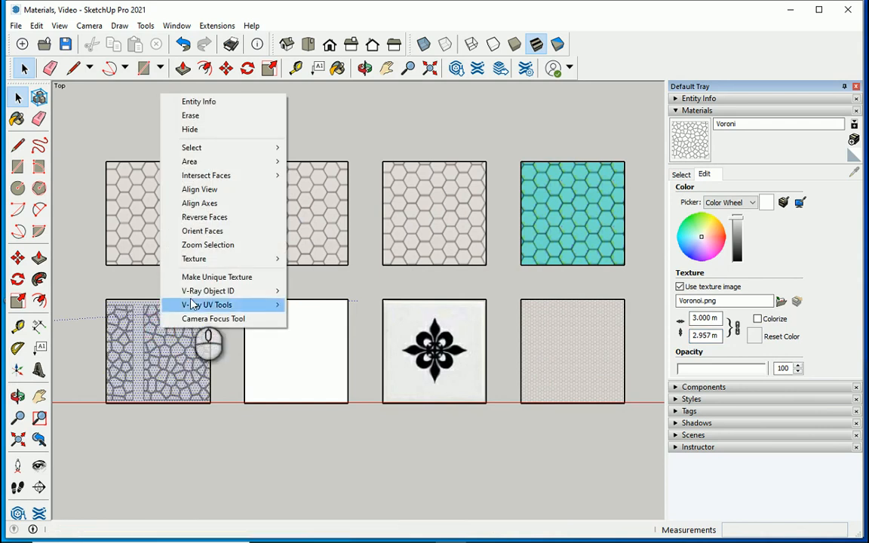
mouse_move(211, 259)
click(332, 259)
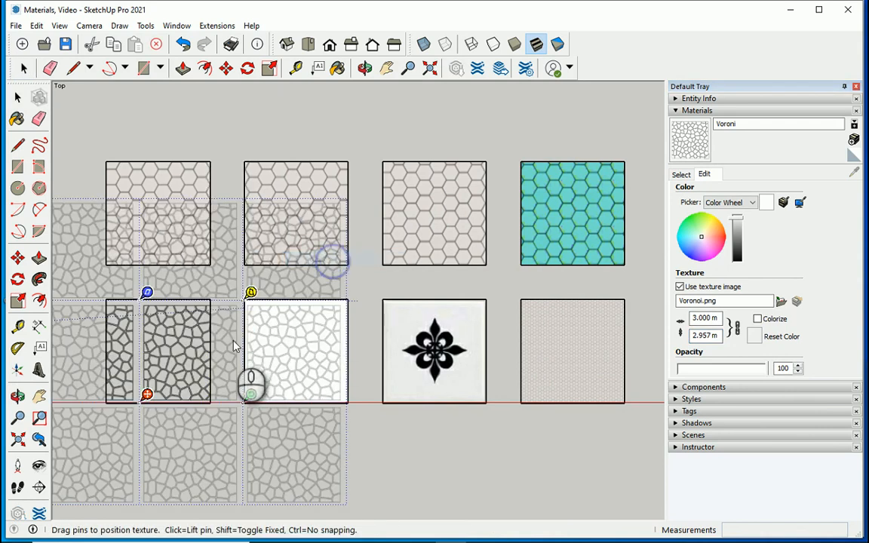
drag(172, 356, 141, 355)
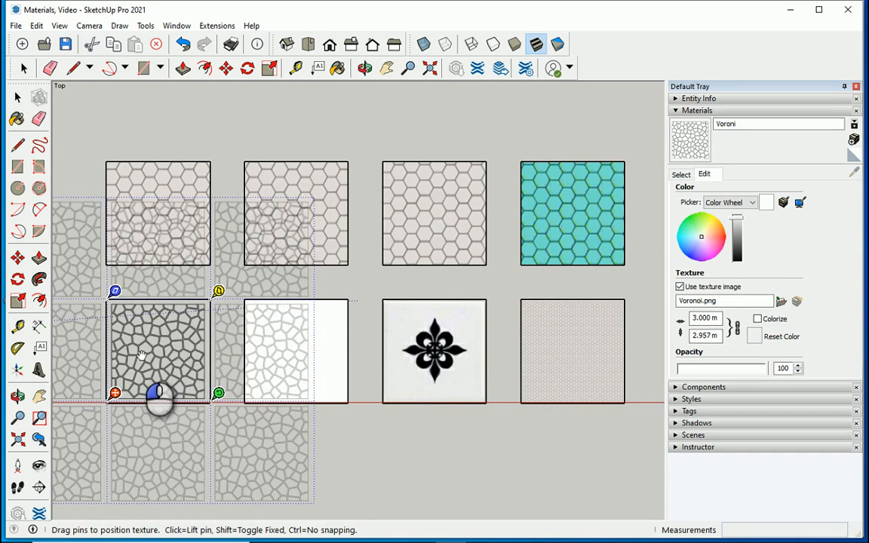
click(18, 96)
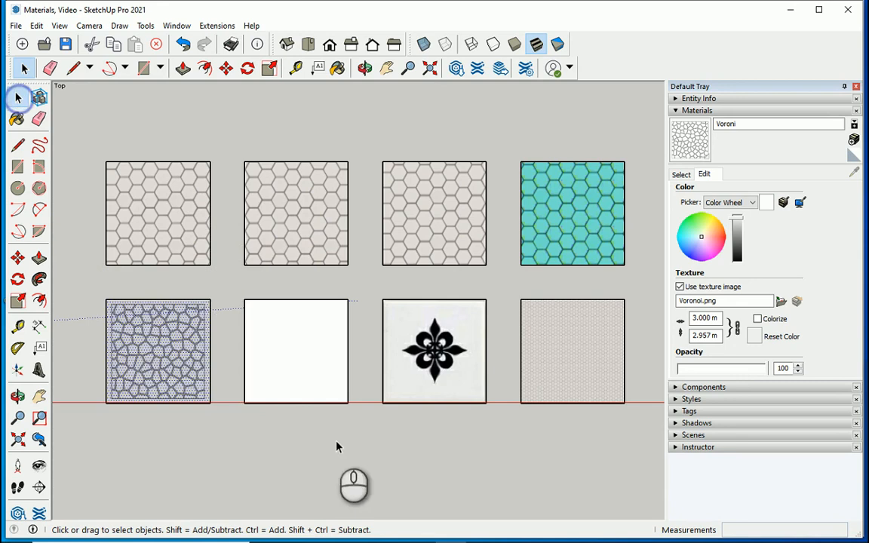
Step: Examine the Voroni-painted square up close and from several angles to judge its pattern lines and transparent gaps
click(367, 462)
middle_drag(209, 451, 140, 355)
scroll(125, 310, up, 5)
scroll(194, 353, up, 3)
scroll(225, 364, down, 3)
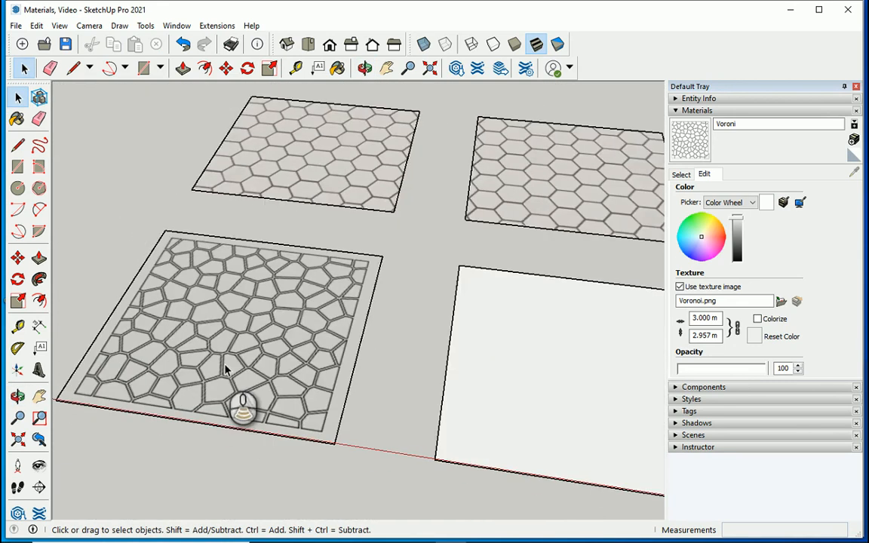
scroll(227, 378, up, 4)
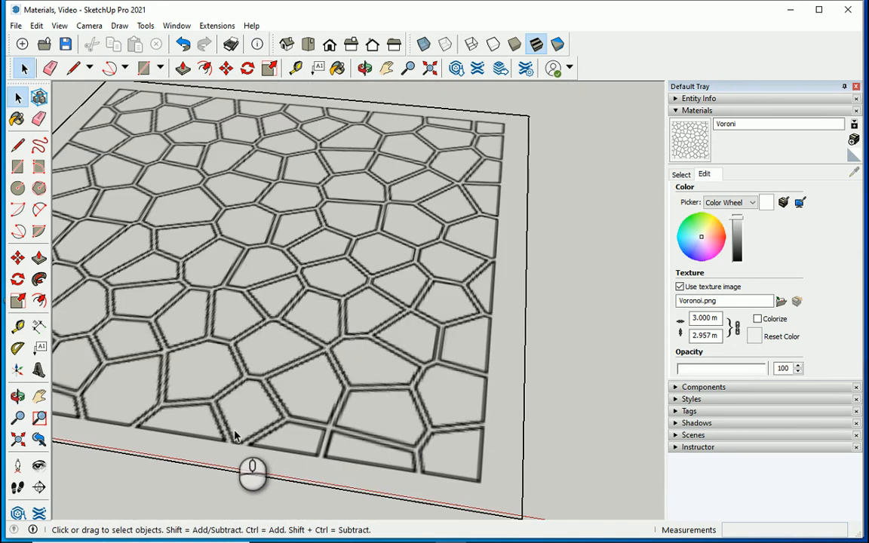
scroll(235, 436, down, 2)
scroll(231, 420, down, 1)
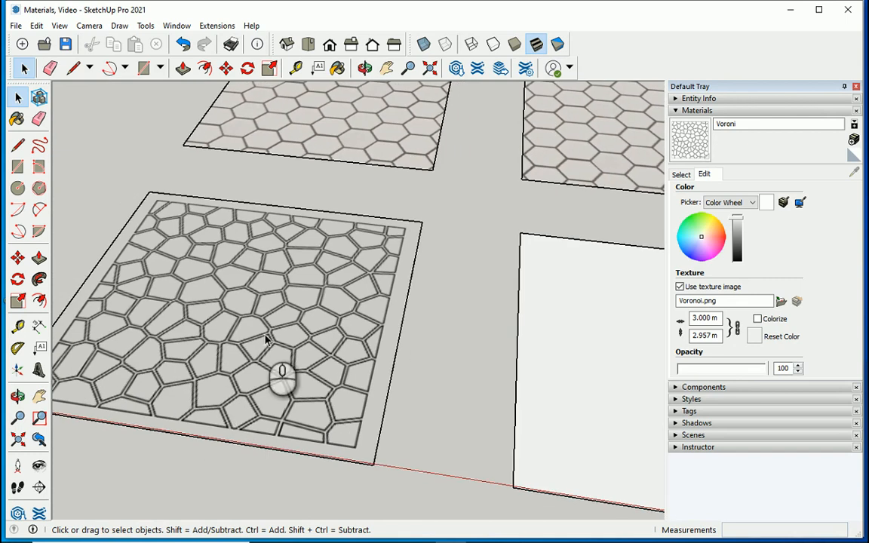
scroll(233, 374, down, 3)
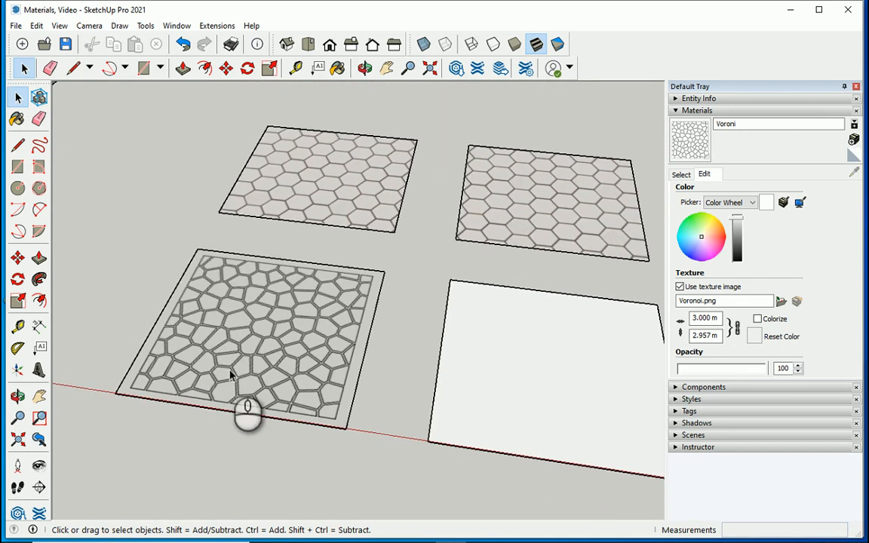
scroll(248, 404, up, 8)
scroll(253, 405, down, 5)
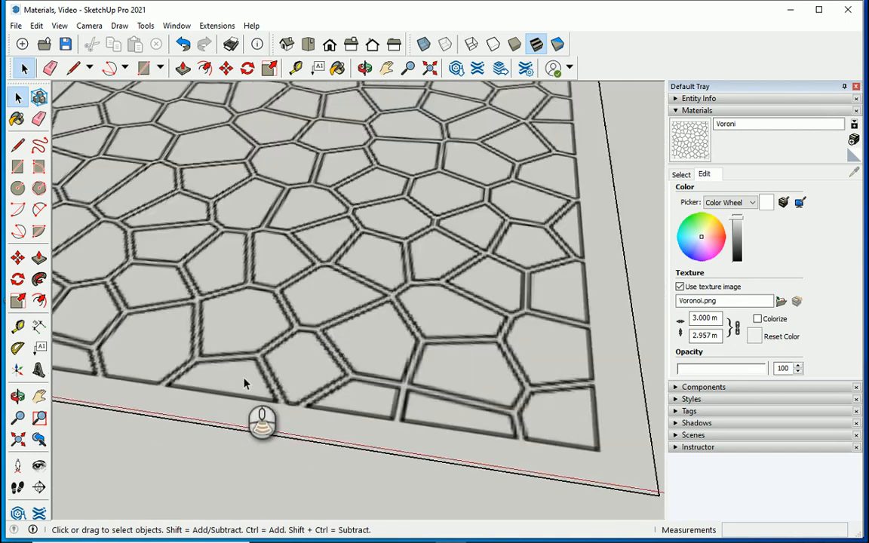
scroll(244, 383, down, 4)
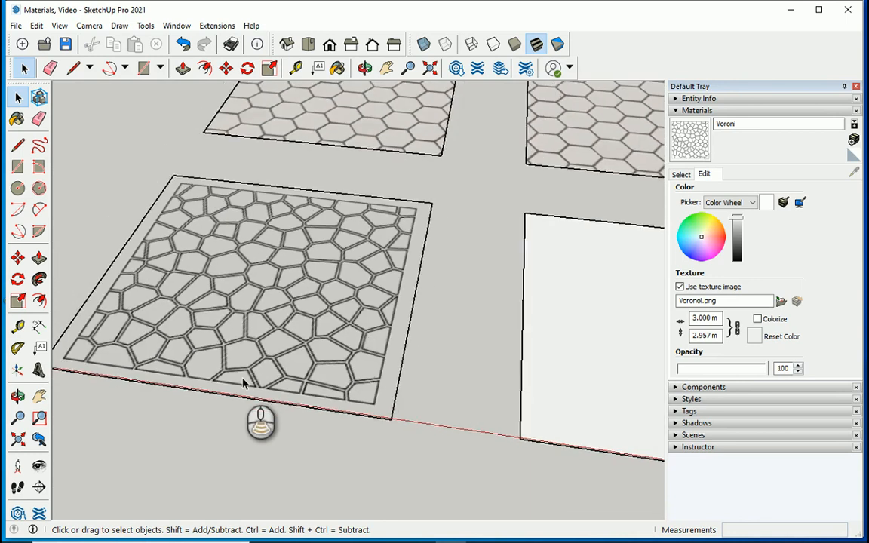
scroll(245, 383, up, 8)
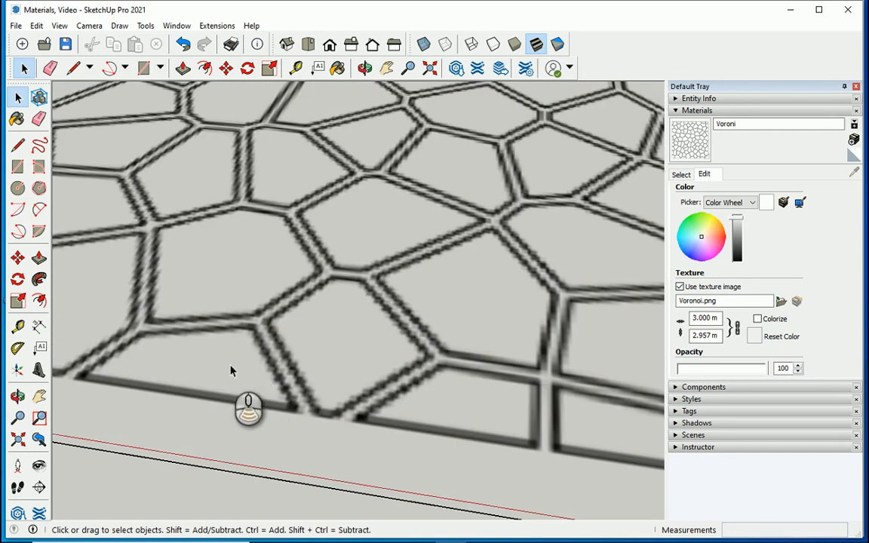
scroll(241, 377, down, 6)
middle_drag(229, 373, 330, 409)
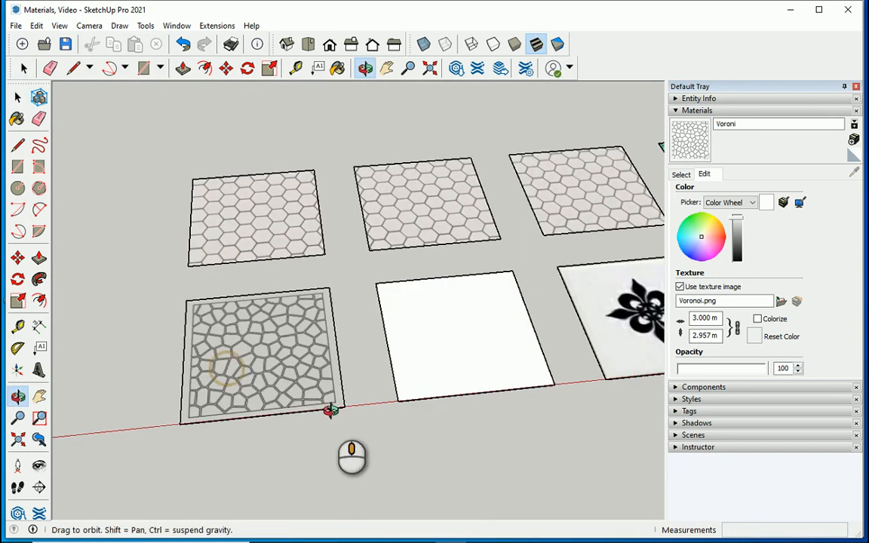
scroll(285, 368, up, 5)
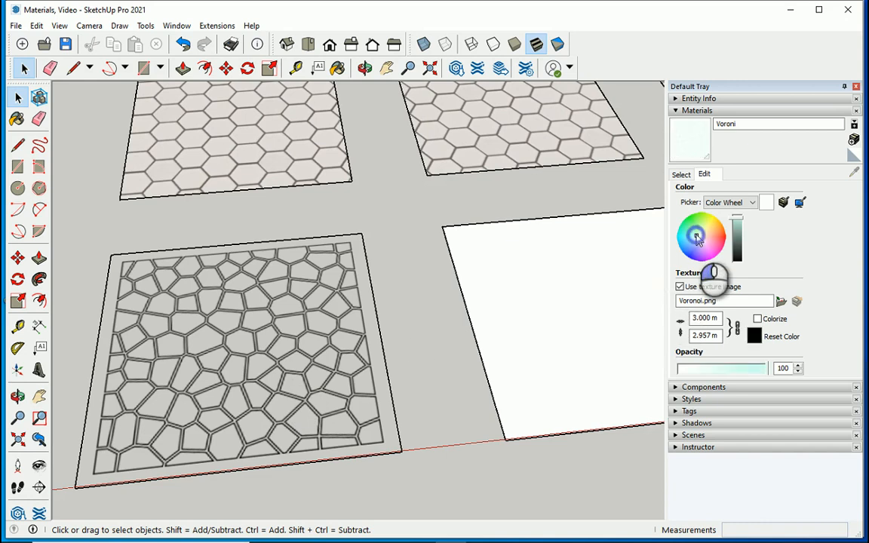
Step: Try a pale green tint on the Voroni material and undo the color change
click(697, 236)
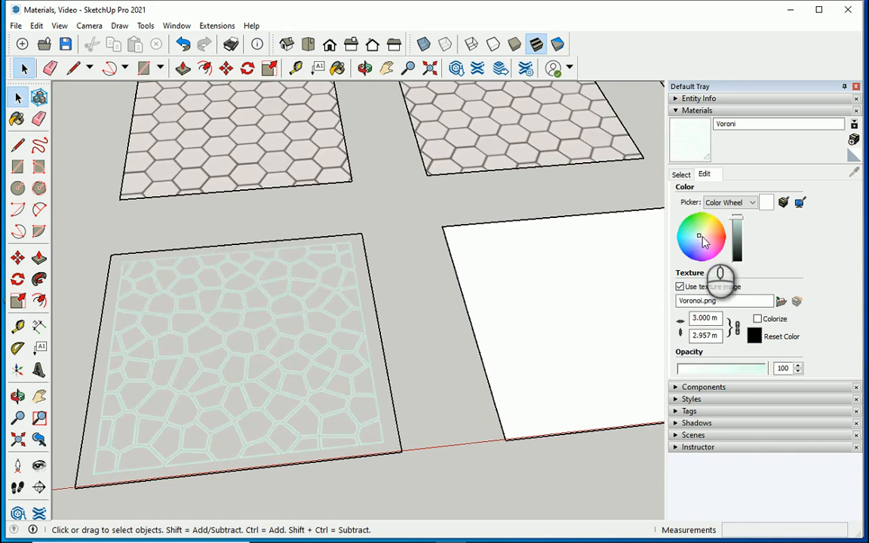
key(ctrl+z)
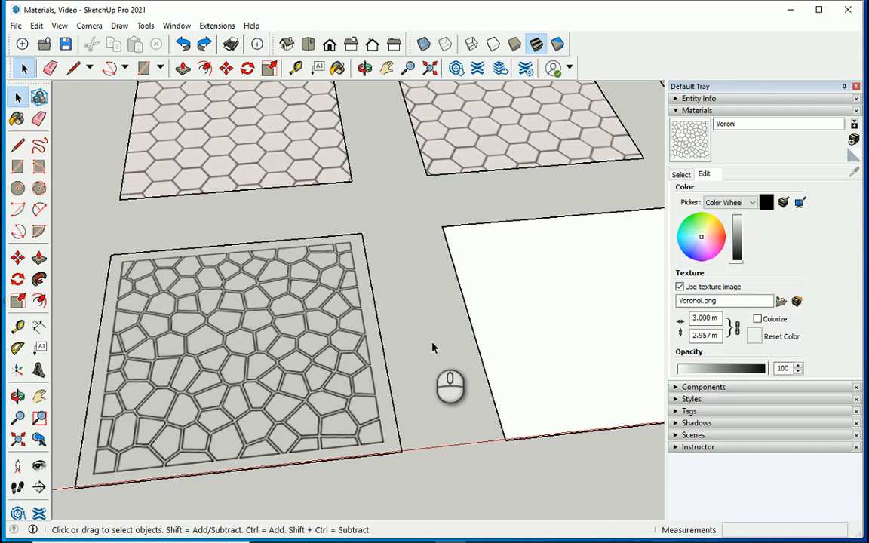
click(738, 257)
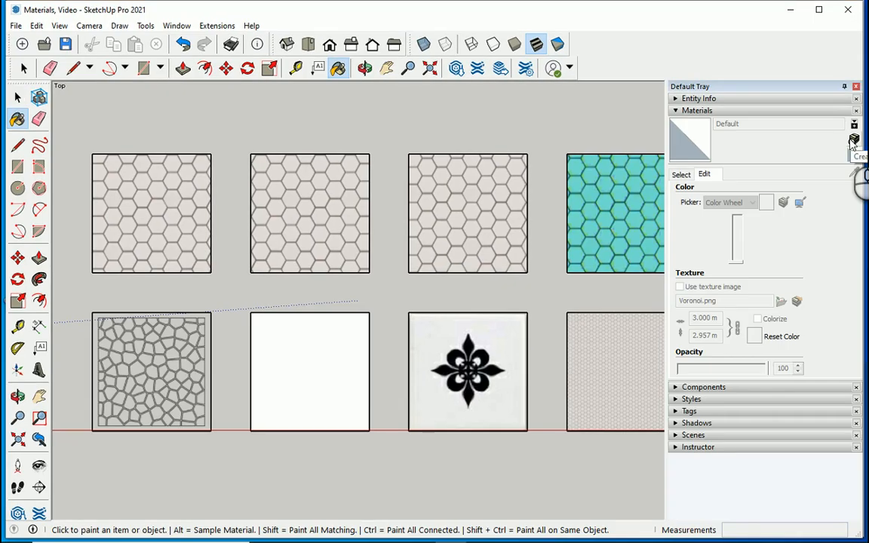
Step: Create a new material named WallPaper that uses the Wall Paper.jpg image as its texture
click(850, 140)
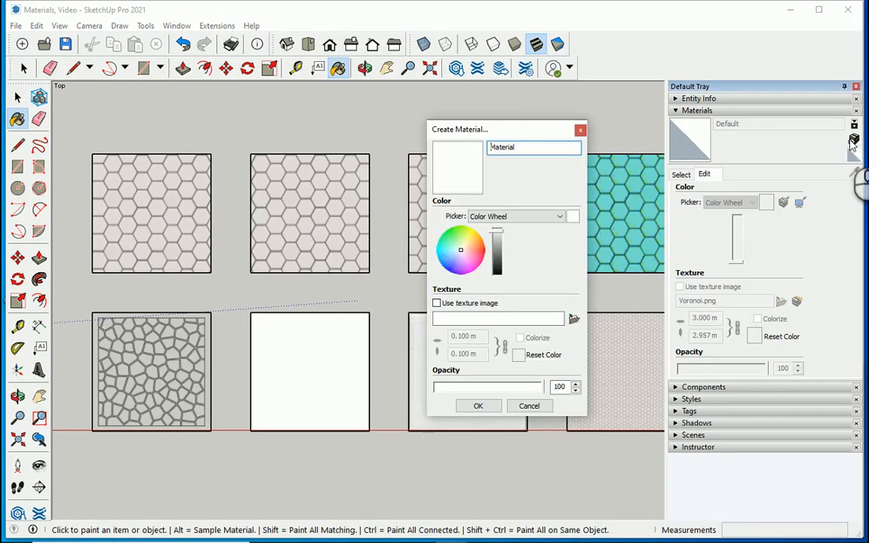
double_click(530, 147)
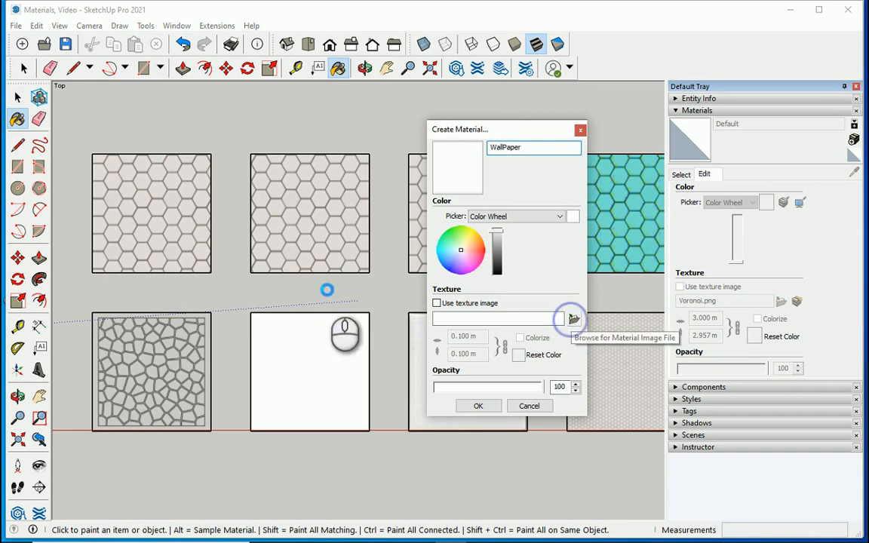
click(573, 320)
click(724, 373)
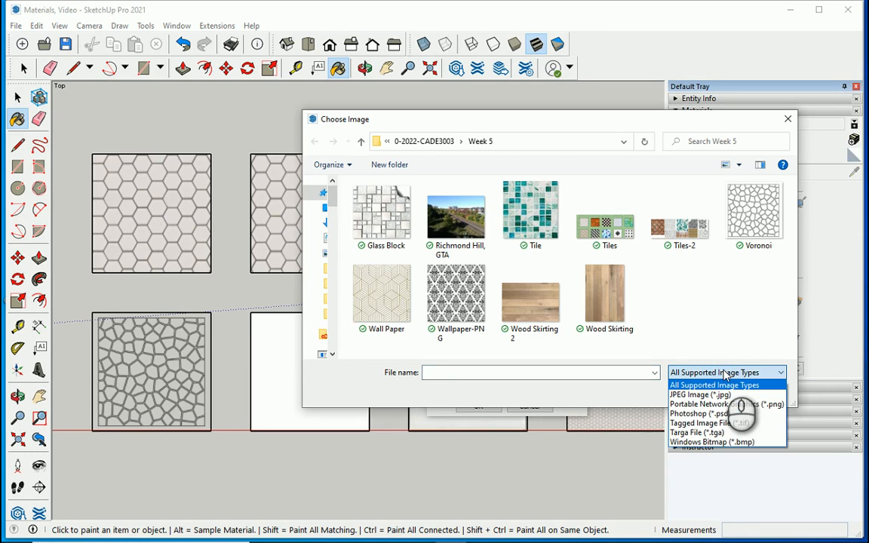
click(381, 302)
click(381, 298)
click(675, 392)
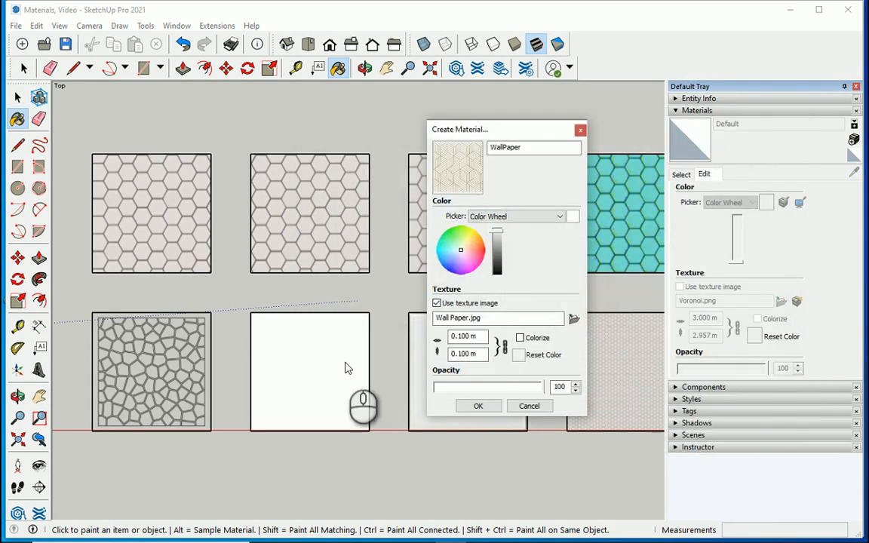
click(486, 405)
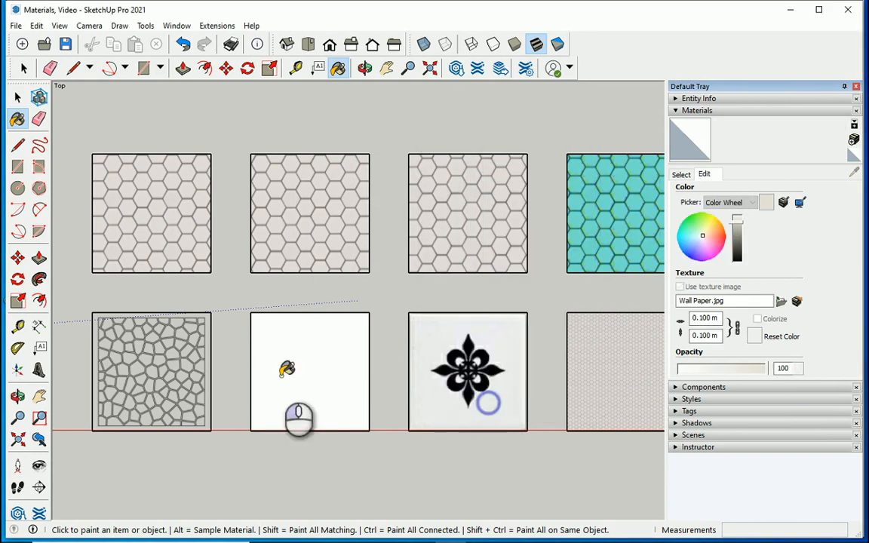
Step: Paint the second square of the lower row with WallPaper and set the material's texture width to 3 m
click(306, 368)
scroll(302, 415, up, 2)
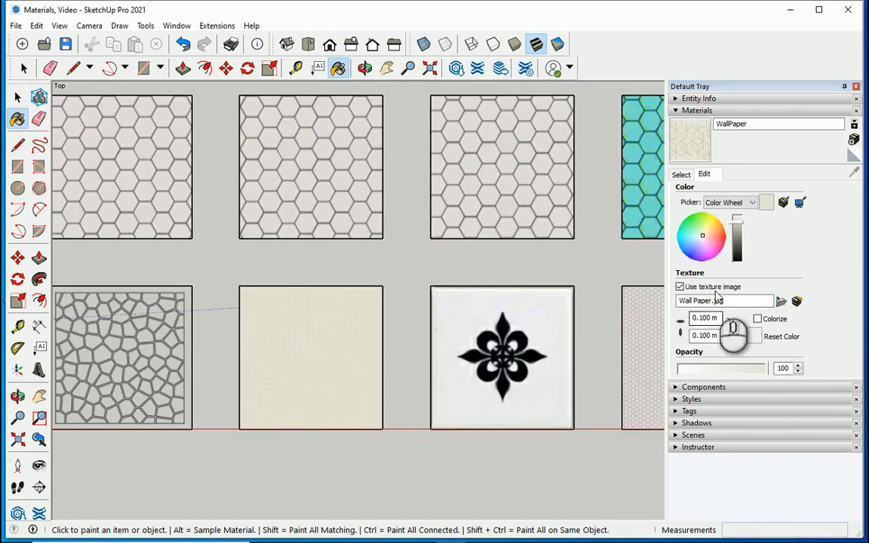
click(722, 317)
text(1.)
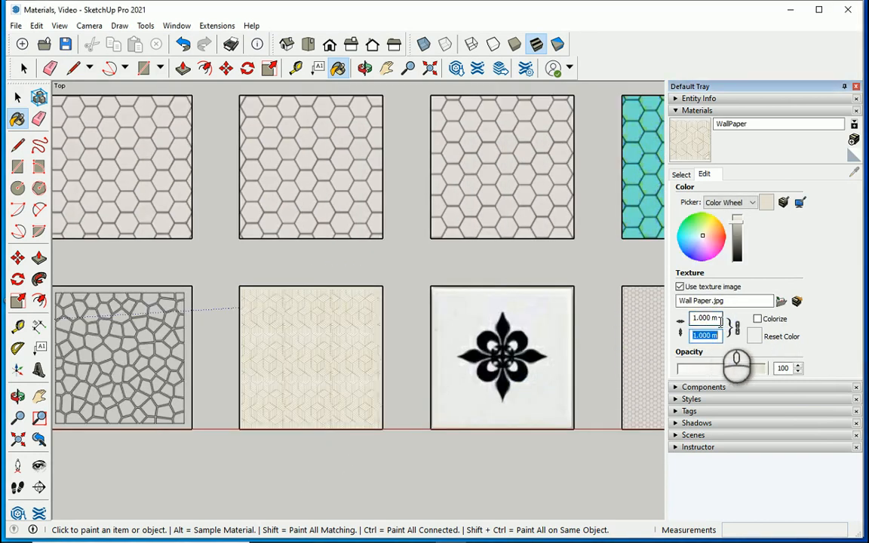
click(704, 318)
text(3)
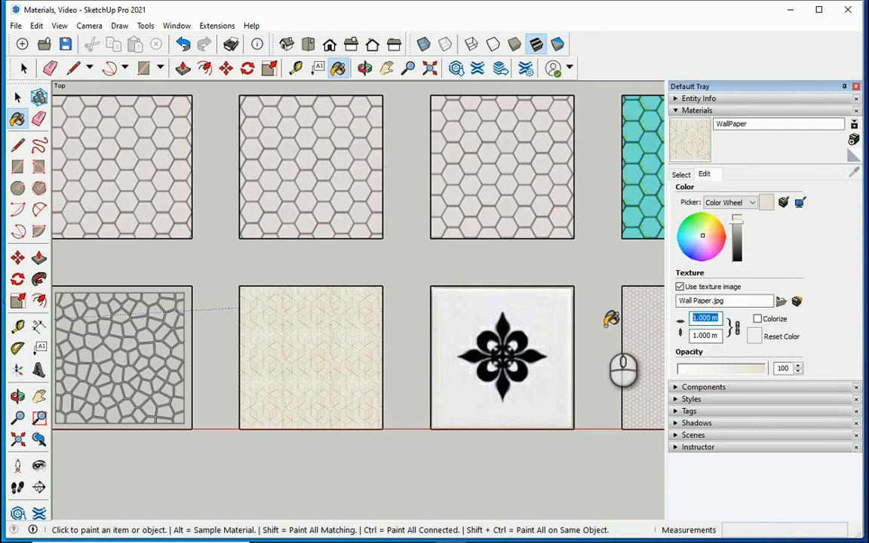
key(Tab)
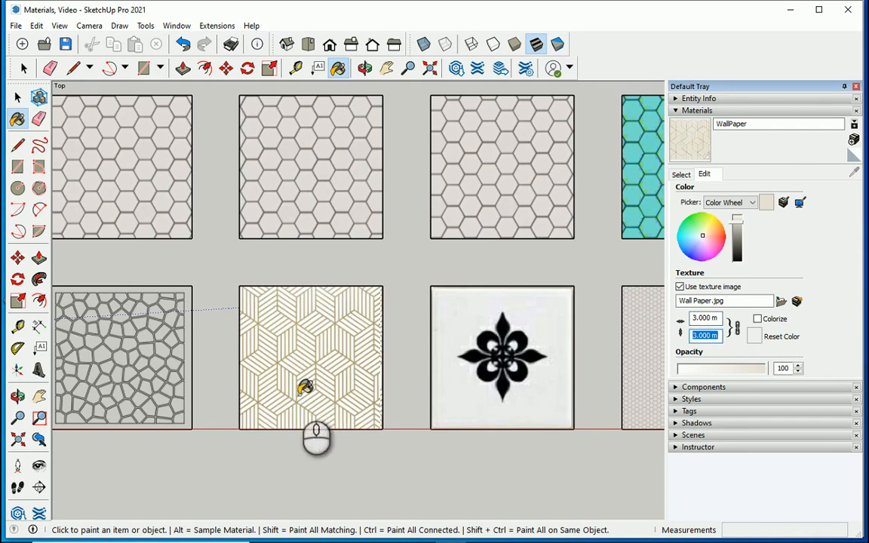
Step: Start positioning the WallPaper texture on the second lower square and shift it slightly sideways and down
scroll(305, 369, up, 3)
click(18, 99)
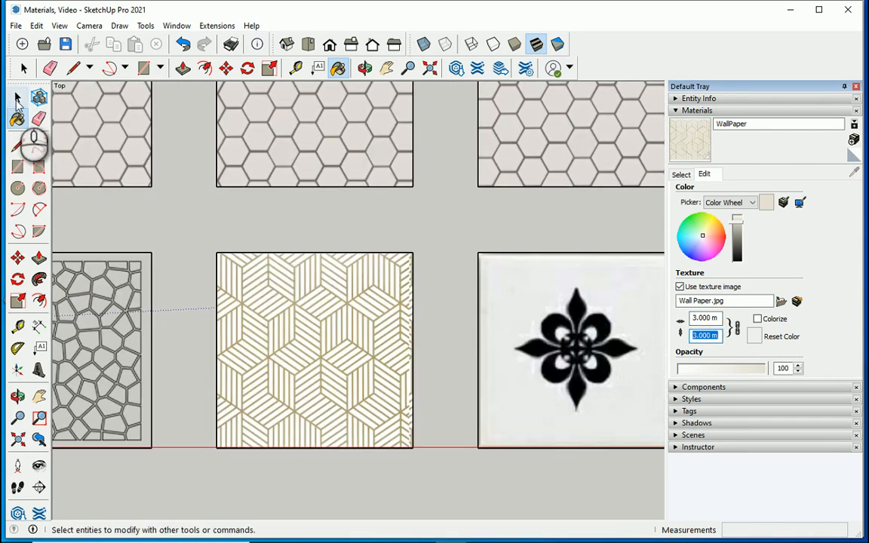
right_click(278, 324)
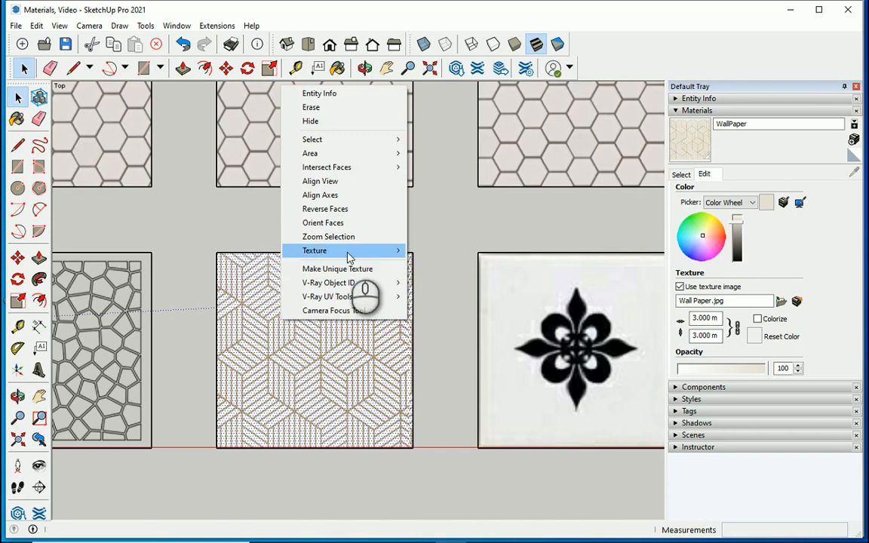
mouse_move(345, 250)
click(426, 249)
drag(362, 311, 372, 316)
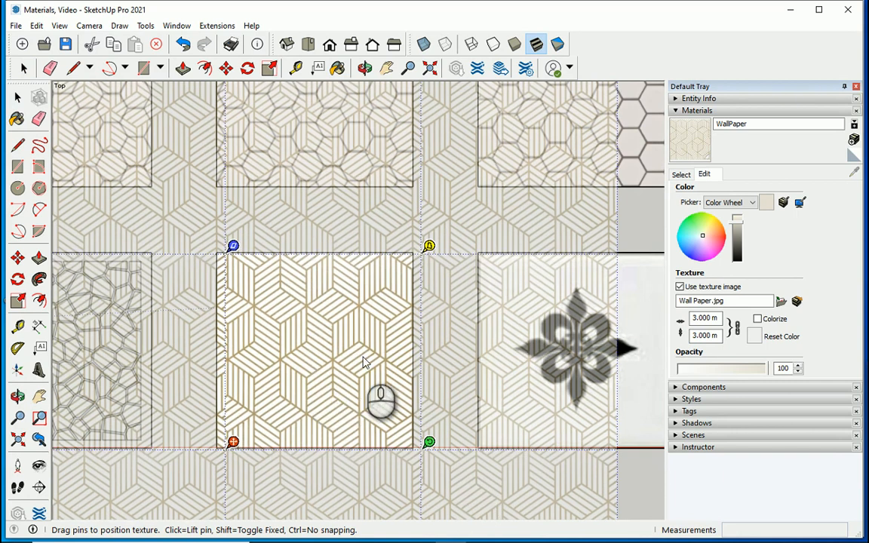
Step: Try rotating the WallPaper texture by 90 degrees, followed by a further 270 degrees
scroll(349, 347, down, 3)
scroll(349, 380, up, 2)
right_click(340, 297)
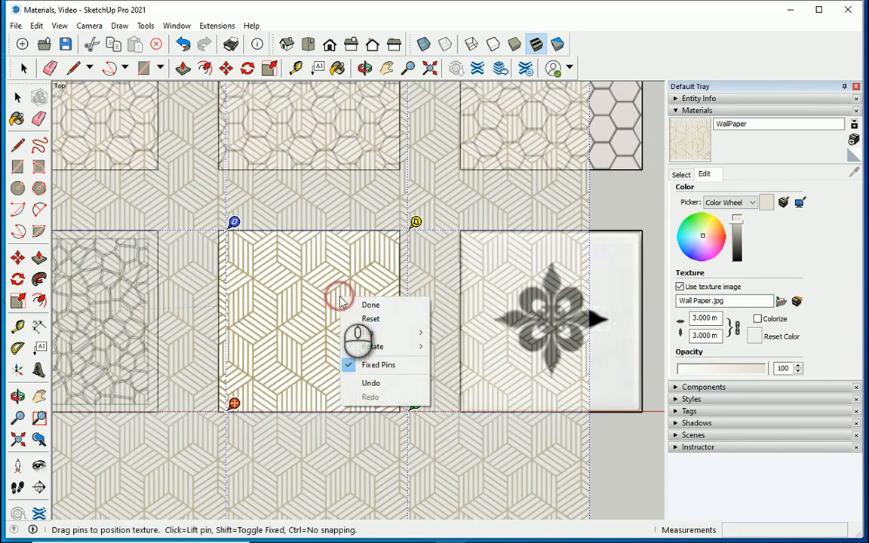
mouse_move(377, 346)
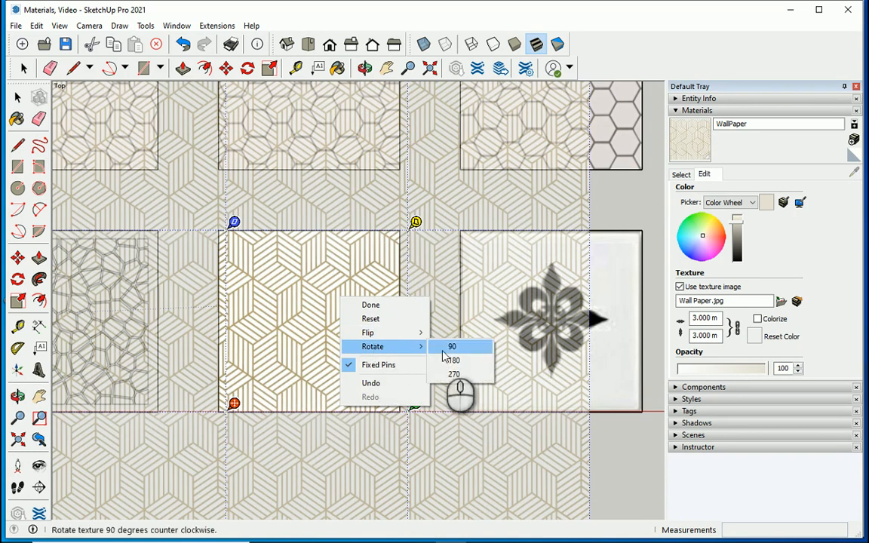
click(443, 346)
right_click(341, 317)
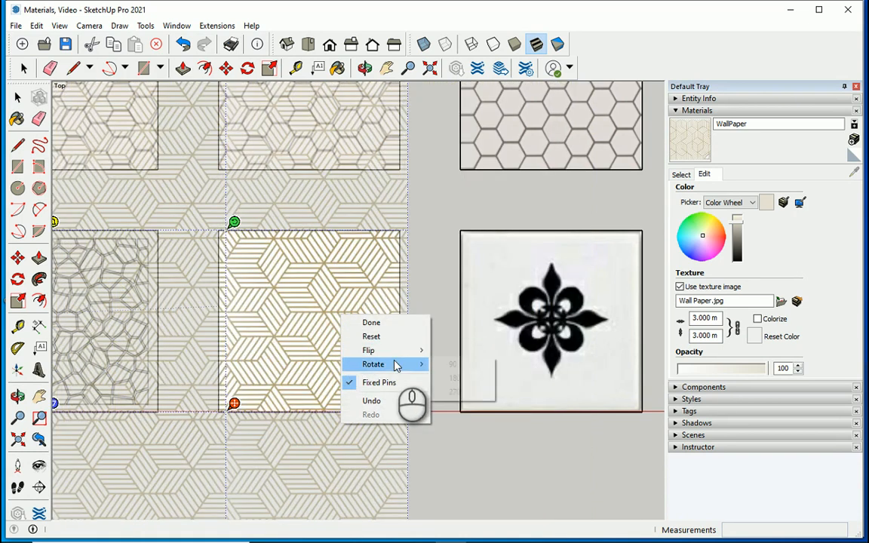
mouse_move(397, 364)
click(455, 391)
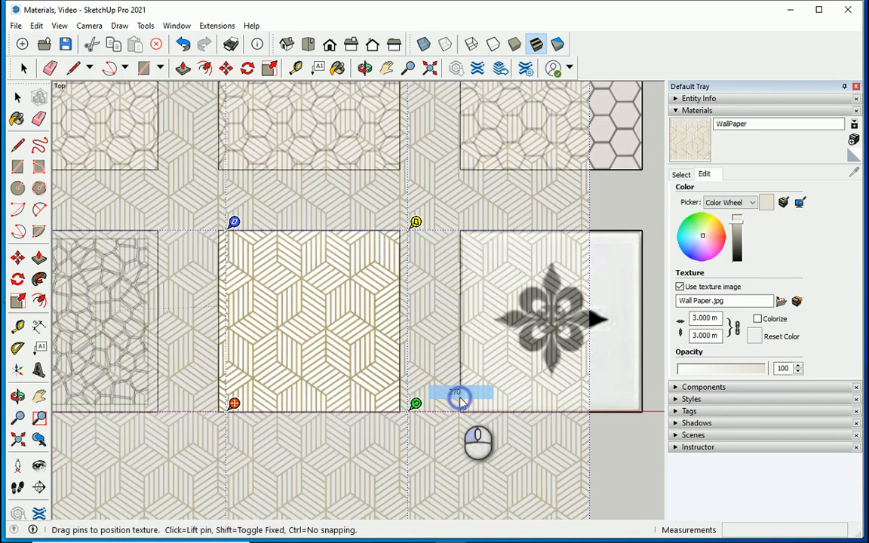
Step: Rotate the WallPaper texture on the second lower square by 90 degrees
right_click(349, 328)
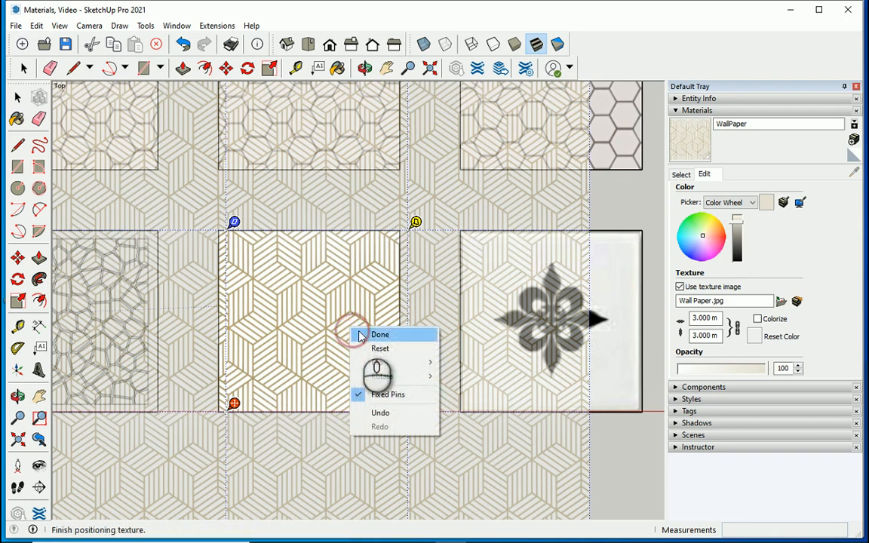
mouse_move(388, 377)
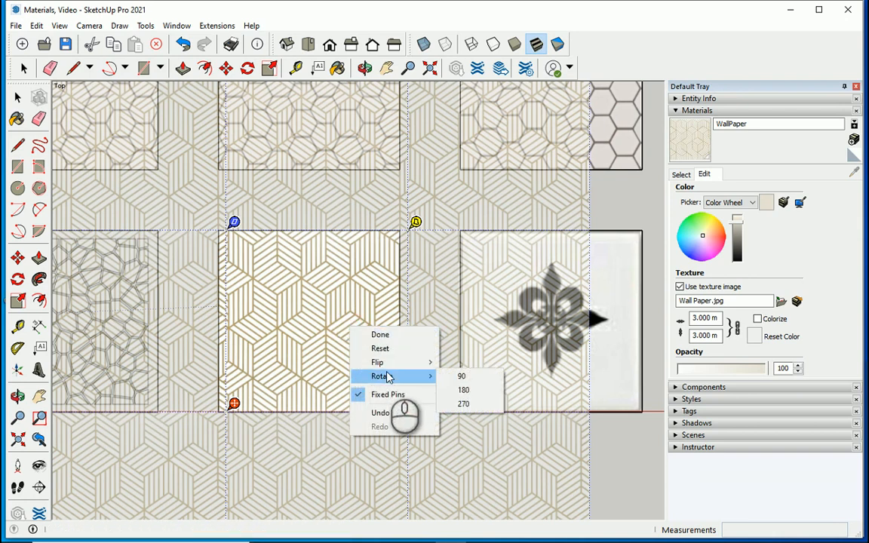
click(457, 377)
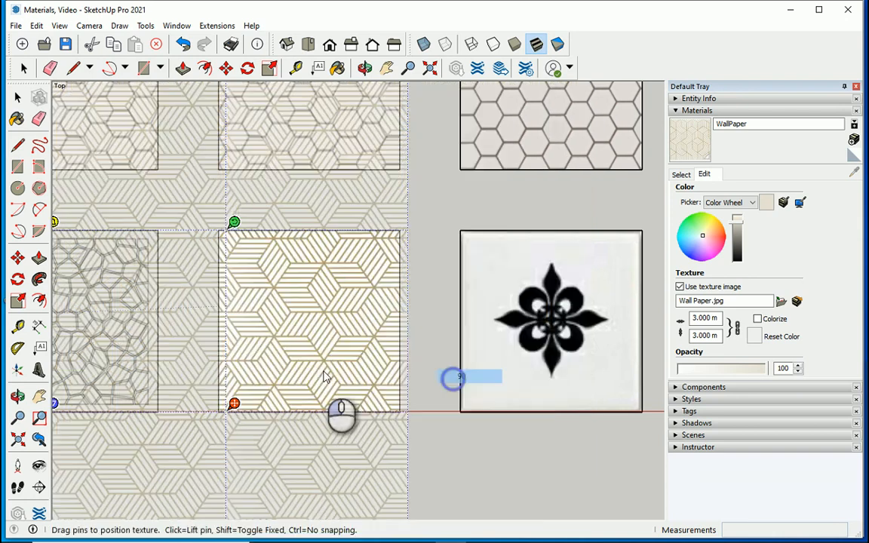
Step: Rotate the WallPaper texture on the second lower square back to its unrotated orientation
right_click(344, 349)
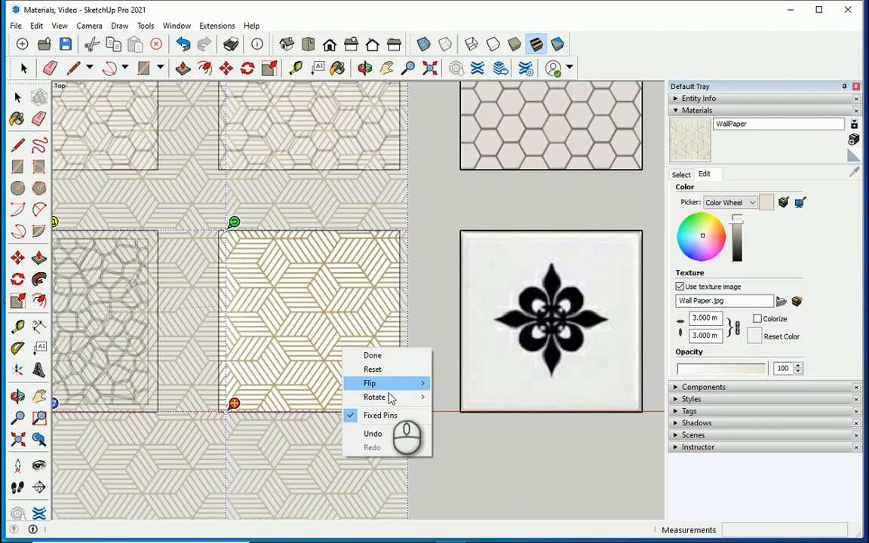
mouse_move(388, 397)
click(453, 396)
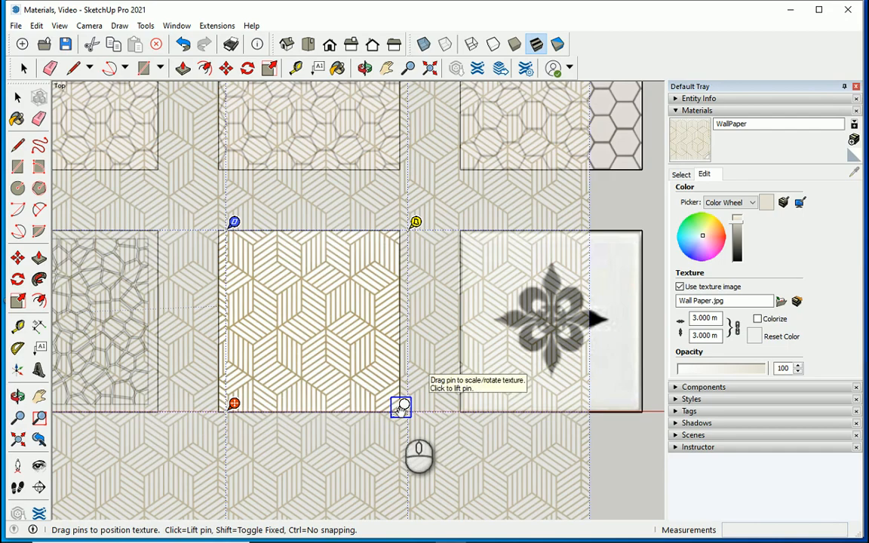
Step: Rotate the WallPaper texture about 90 degrees with its scale/rotate pin, shift it slightly left and up, and finish positioning
click(405, 406)
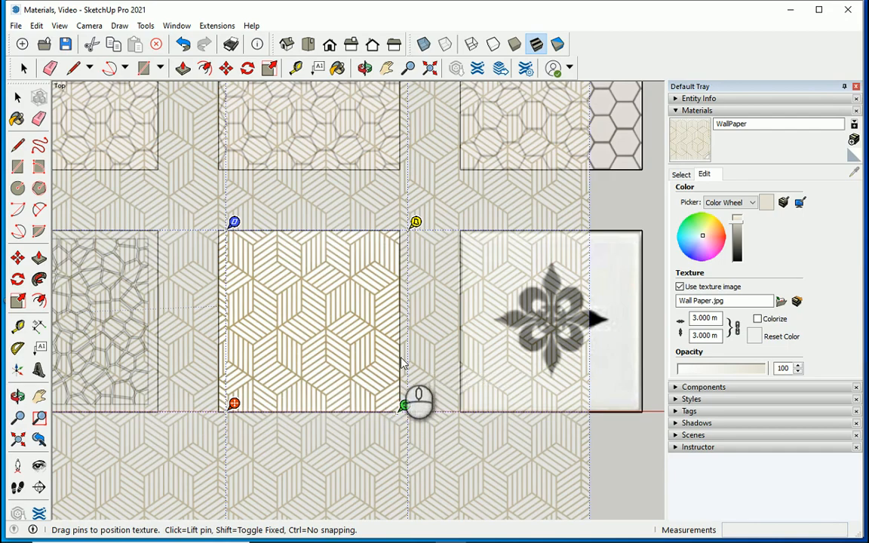
drag(405, 405, 235, 233)
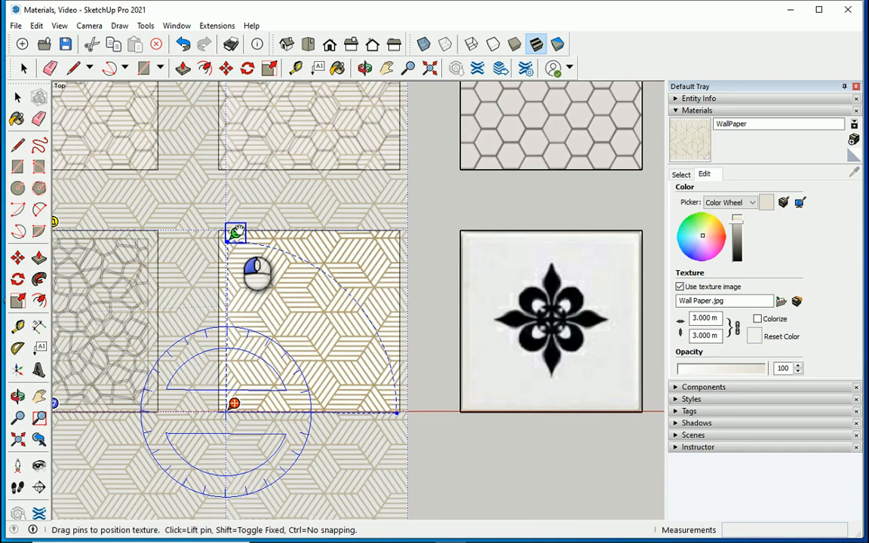
mouse_move(235, 233)
mouse_down()
mouse_move(329, 260)
mouse_move(355, 282)
mouse_move(354, 270)
mouse_move(350, 281)
mouse_move(332, 262)
mouse_move(235, 233)
mouse_up()
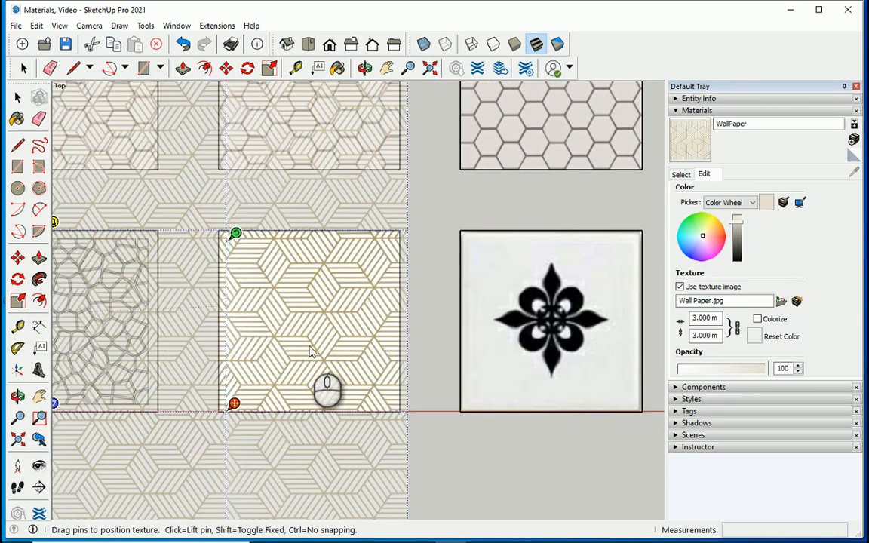
drag(309, 350, 307, 340)
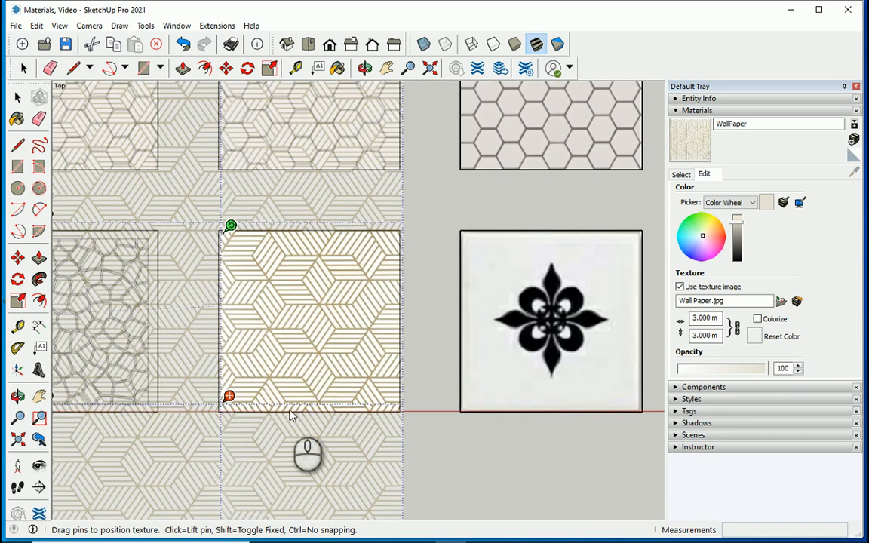
click(431, 452)
click(407, 378)
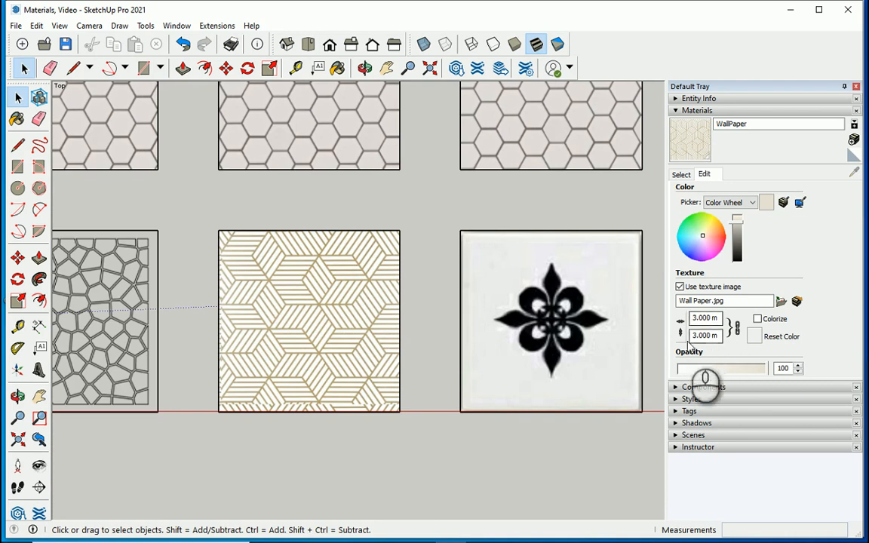
Step: Unlock the WallPaper texture's aspect ratio and try texture heights of 2.5 m and 1 m
click(737, 329)
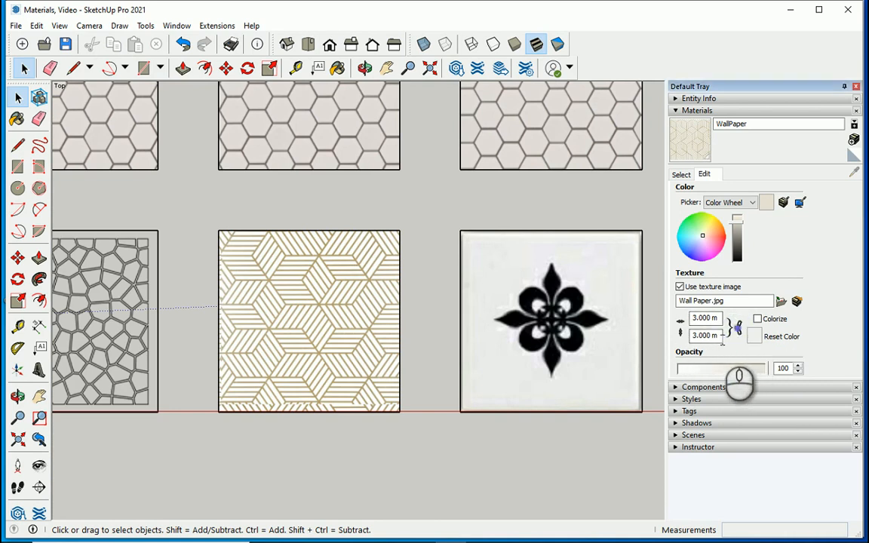
click(718, 337)
text(2.5)
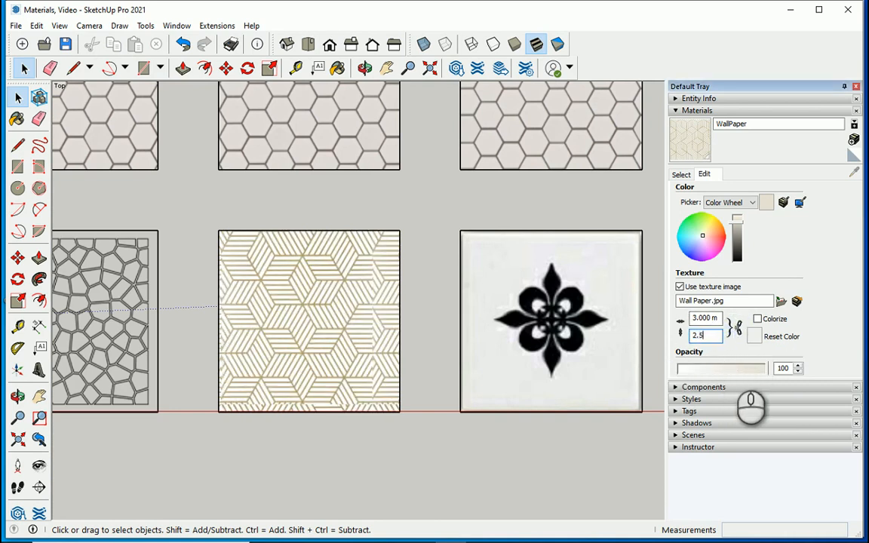
key(Return)
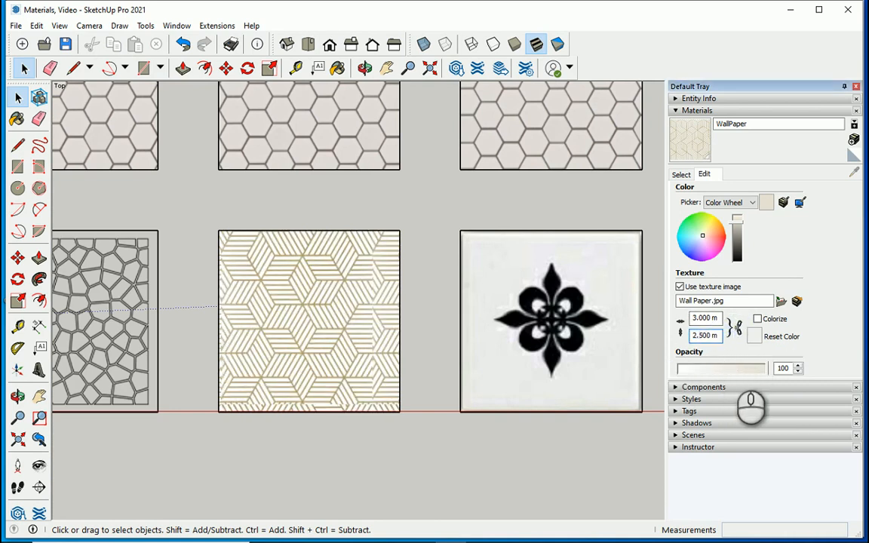
click(715, 336)
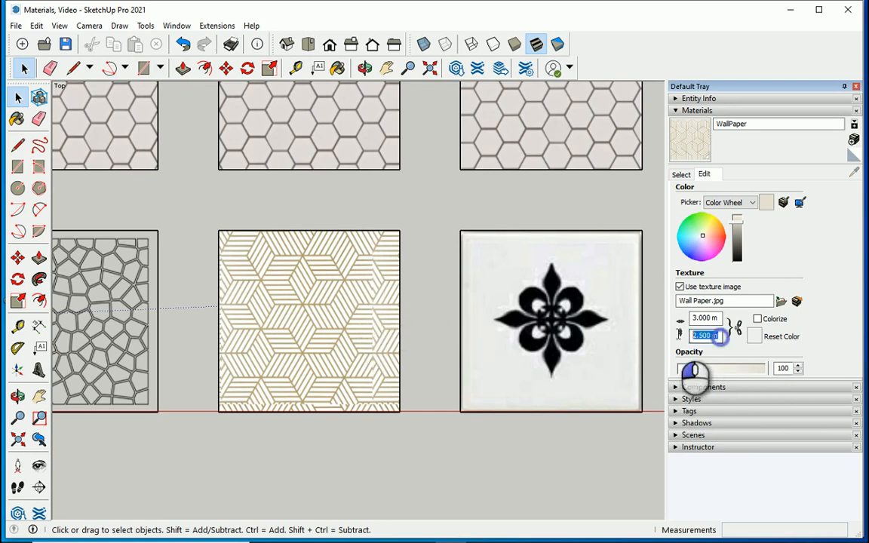
text(1)
key(Return)
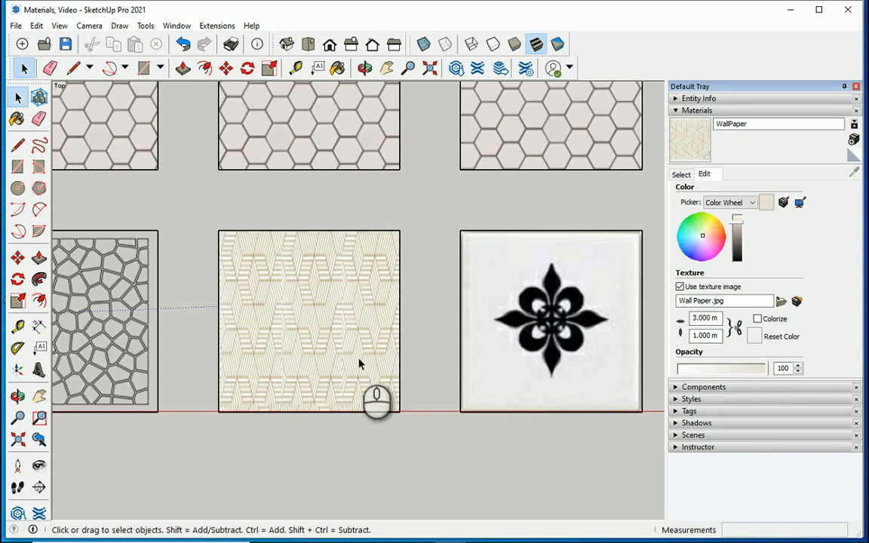
Step: Set the WallPaper texture's height to 3 m and lock its aspect ratio again
click(720, 336)
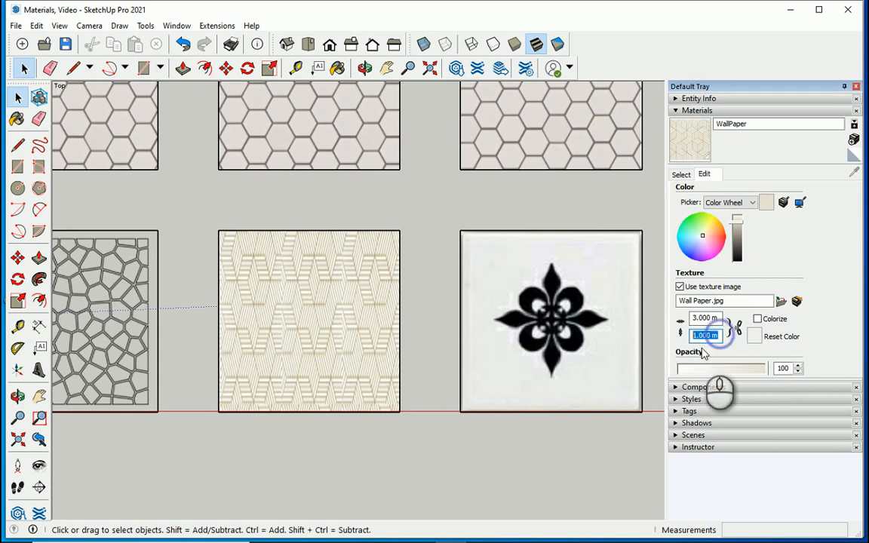
text(3)
key(Return)
click(739, 331)
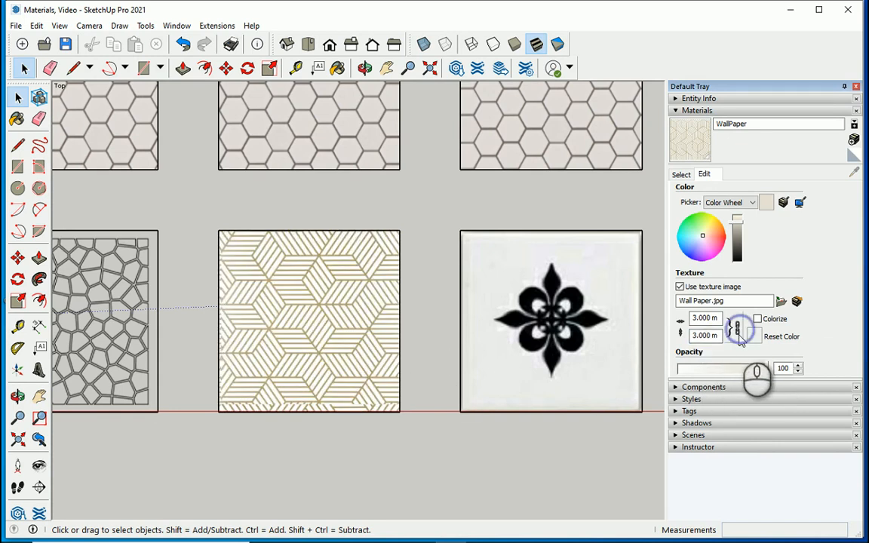
Step: Tint the WallPaper material orange on the color wheel and adjust it to a paler golden tan
click(710, 234)
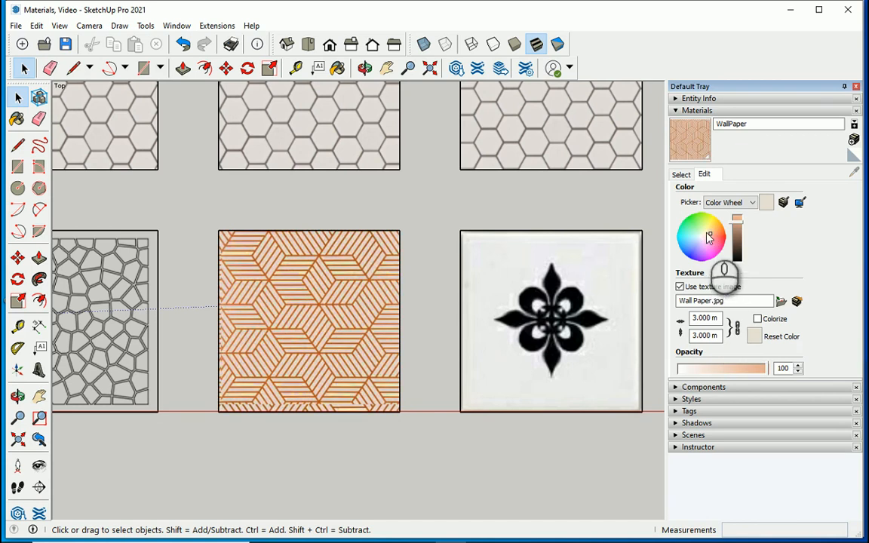
click(706, 233)
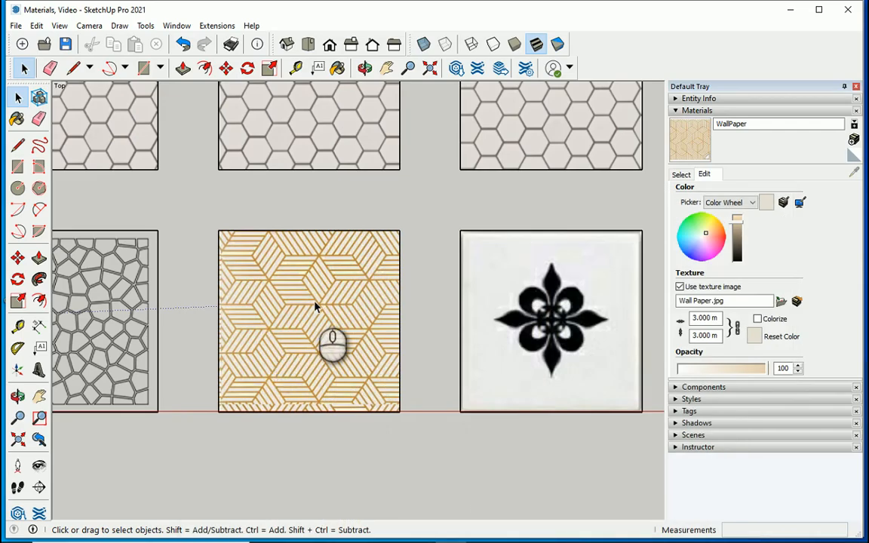
Step: Reset the WallPaper texture's position on the second lower square and start positioning it again
right_click(316, 305)
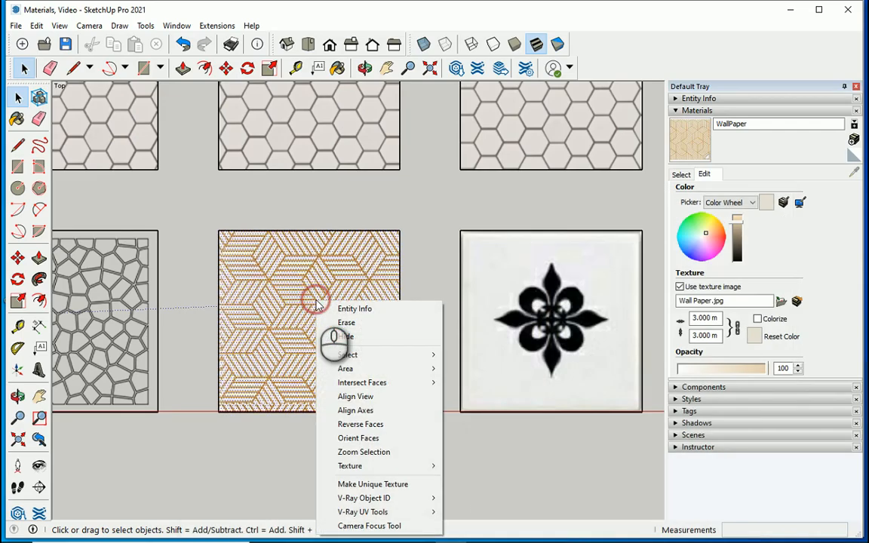
mouse_move(379, 465)
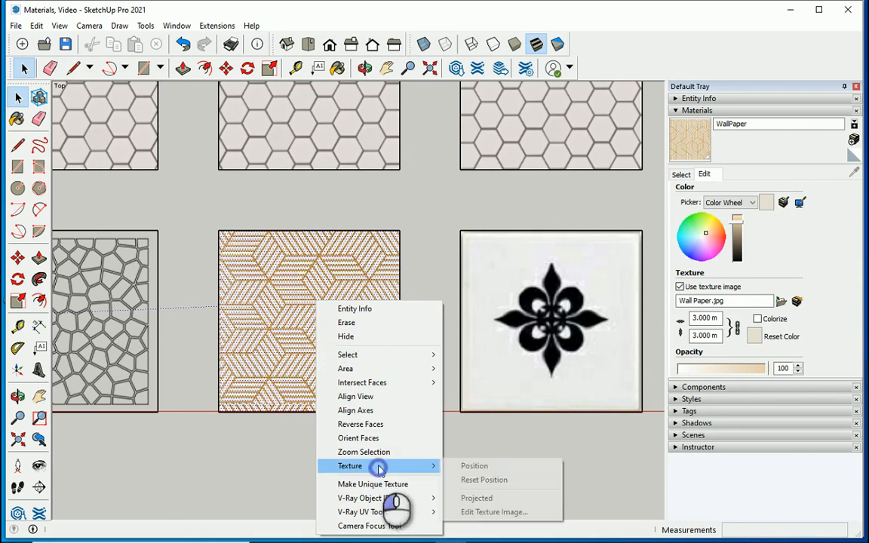
click(502, 479)
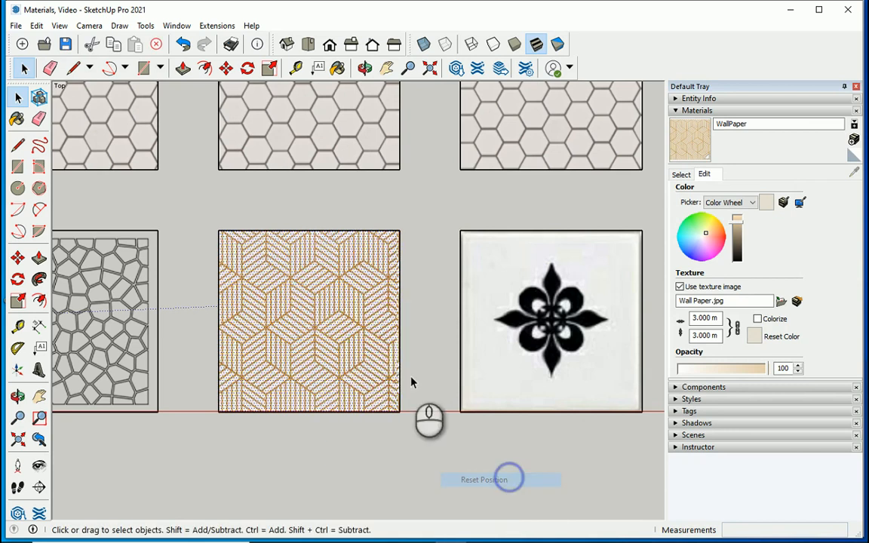
right_click(342, 299)
click(427, 461)
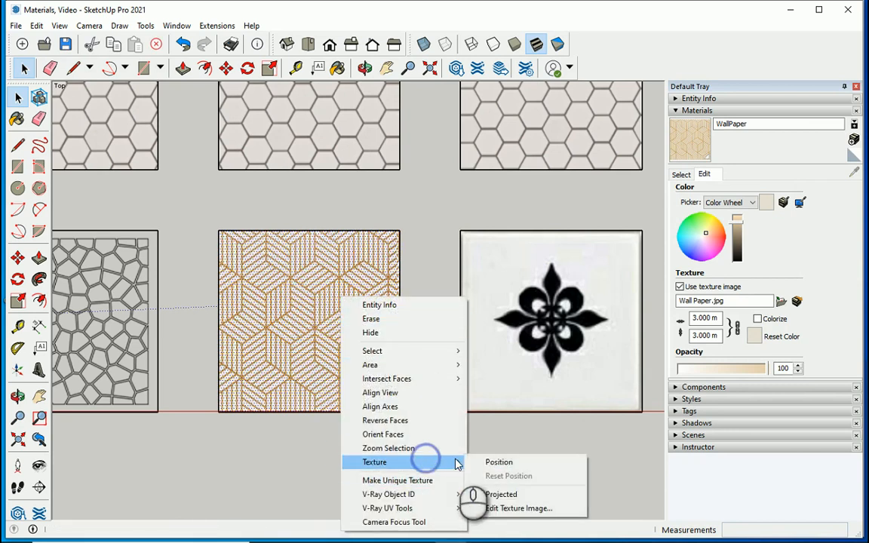
click(526, 464)
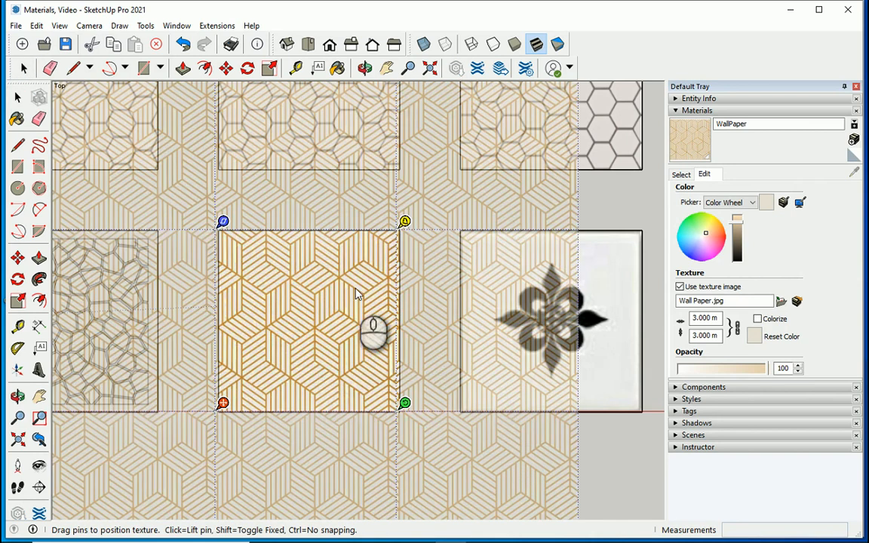